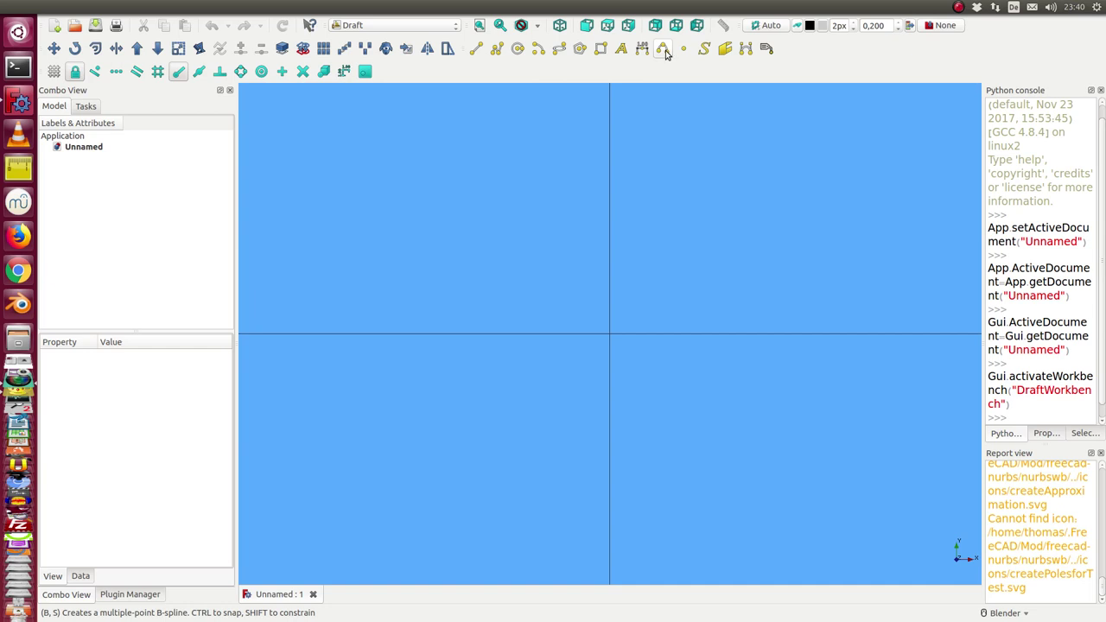
Draw an open Draft B-spline through six points, forming two humps
click(665, 50)
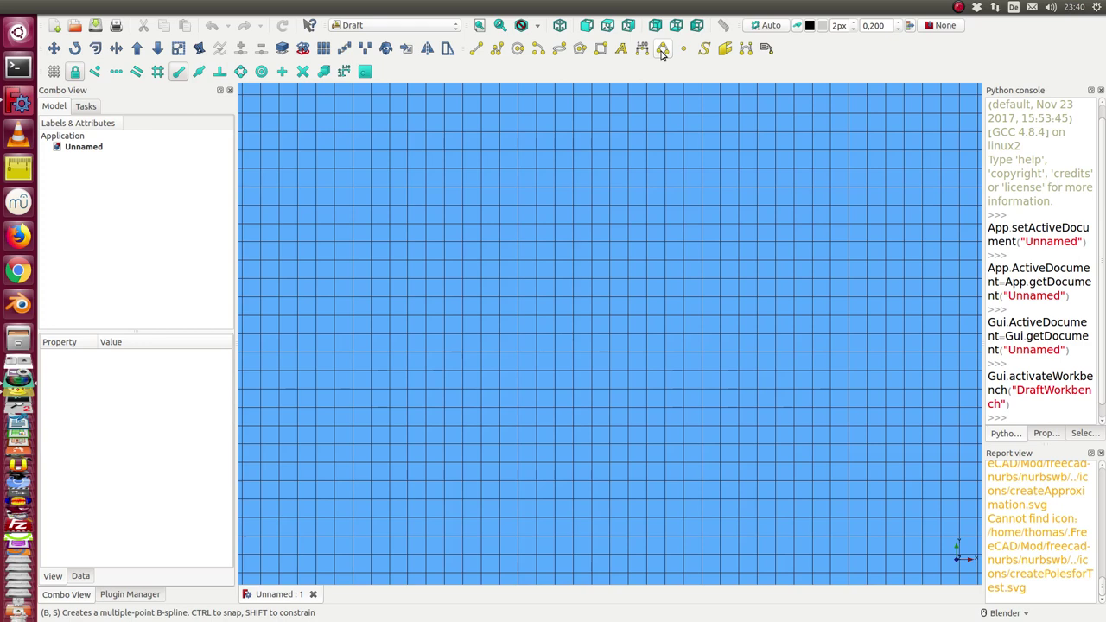
click(664, 50)
click(430, 350)
click(520, 207)
click(662, 319)
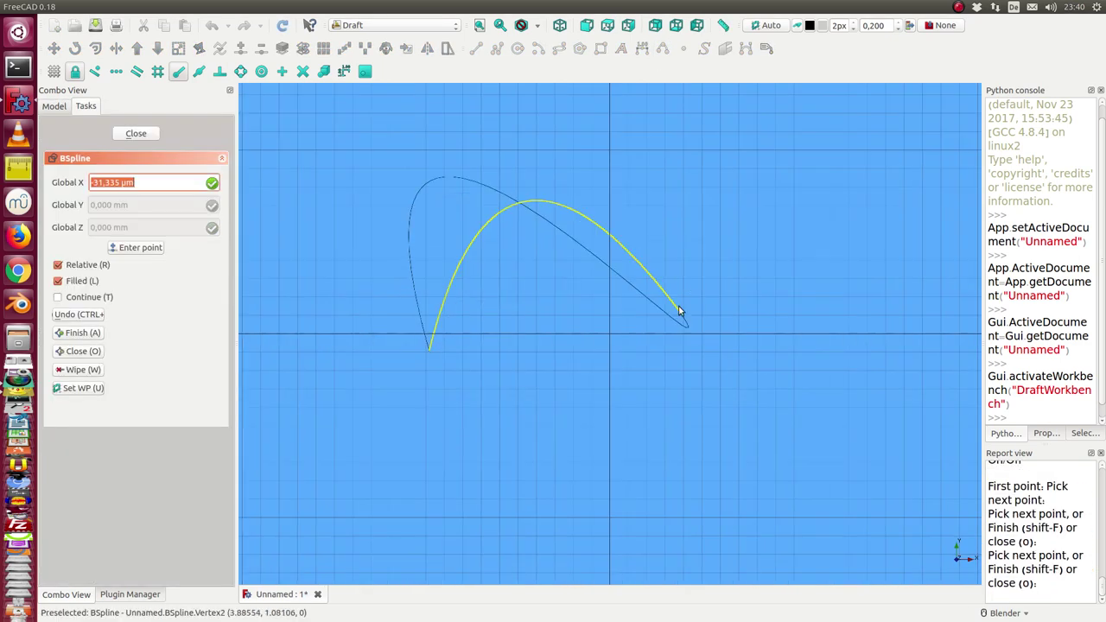
click(726, 223)
click(805, 273)
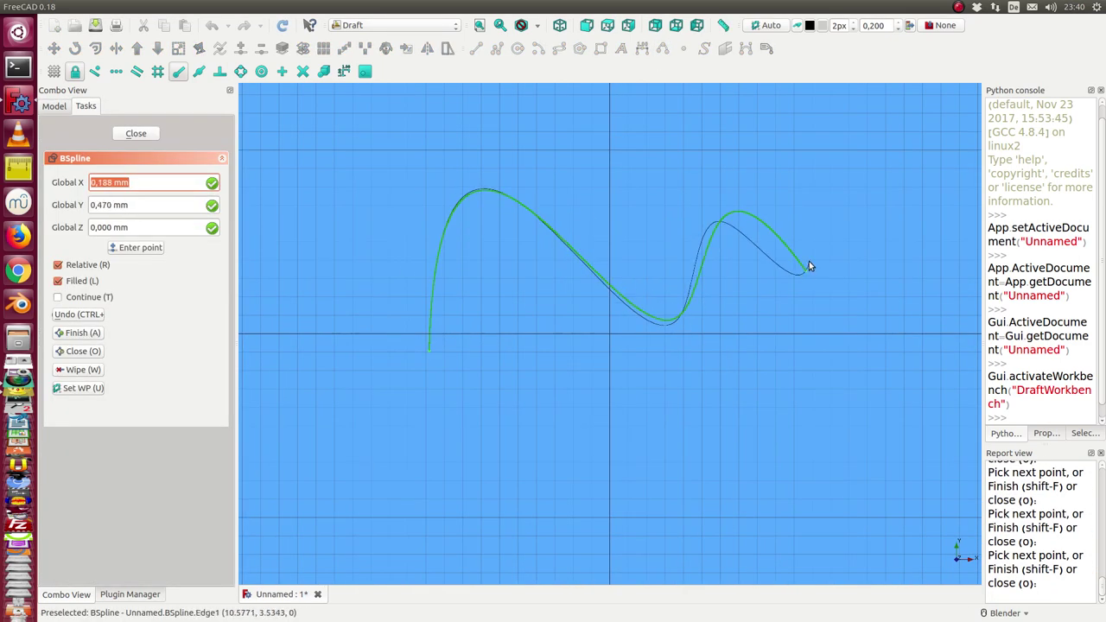
key(a)
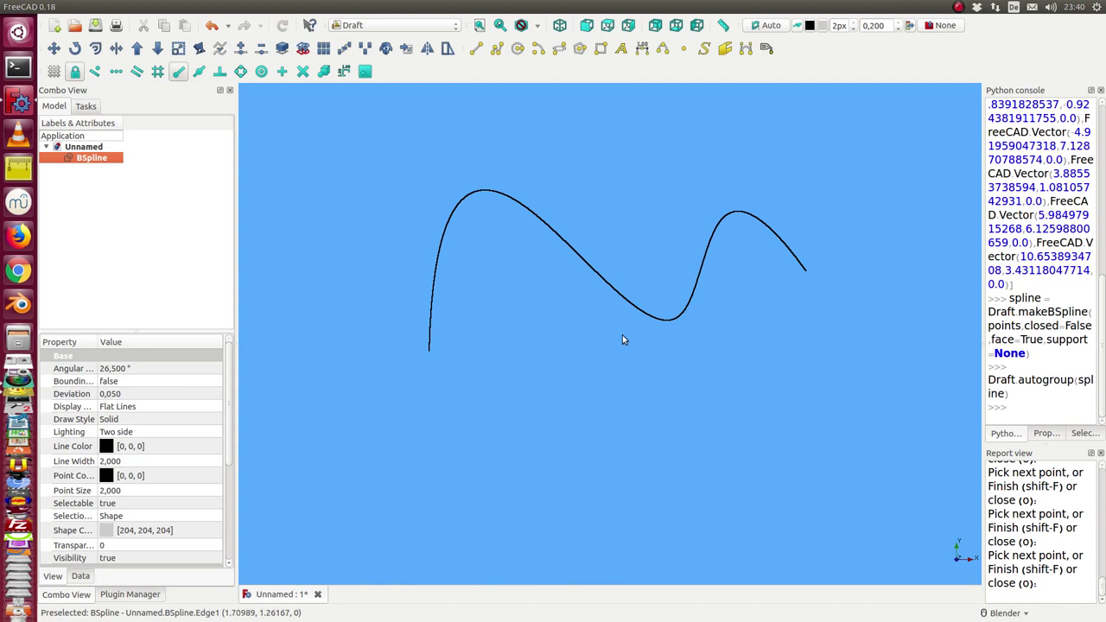
Move the B-spline's second control point up and right to raise the first hump
double_click(86, 159)
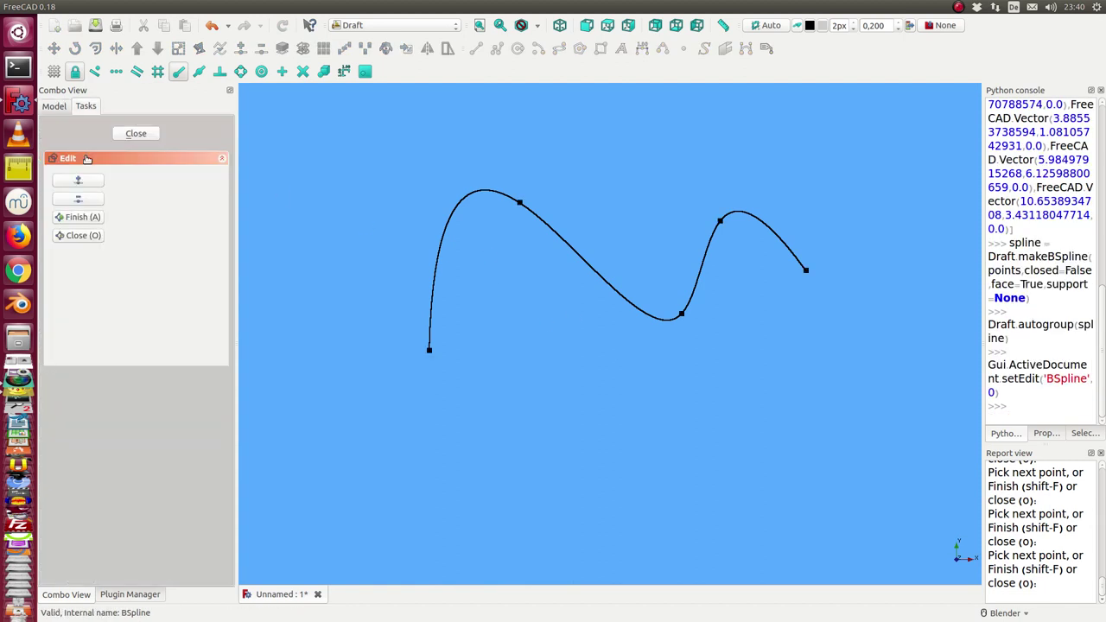
click(520, 203)
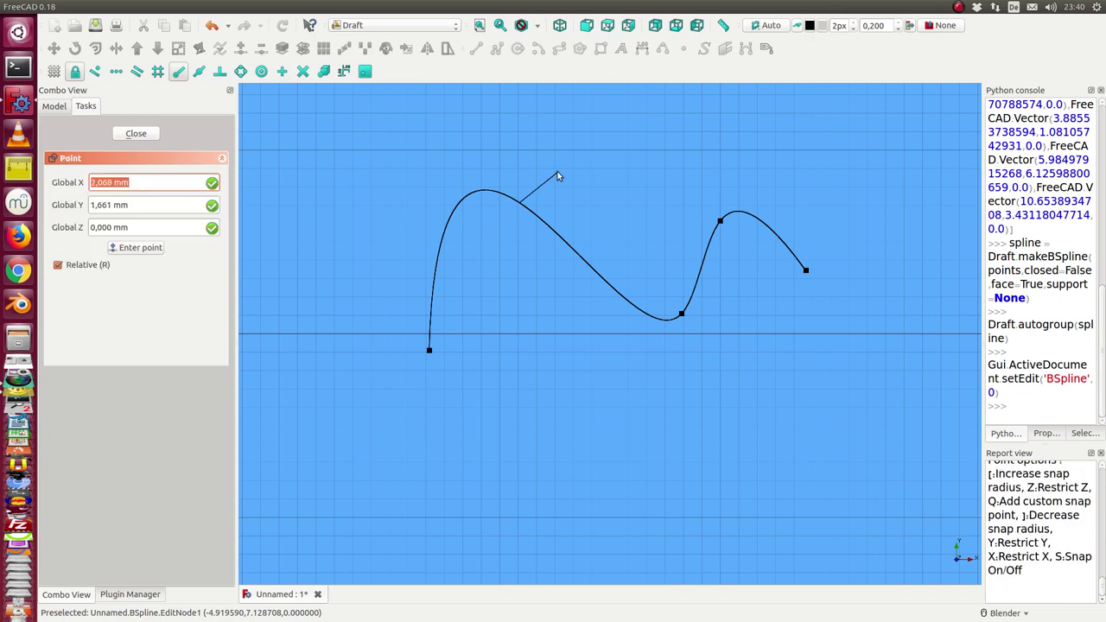
click(557, 172)
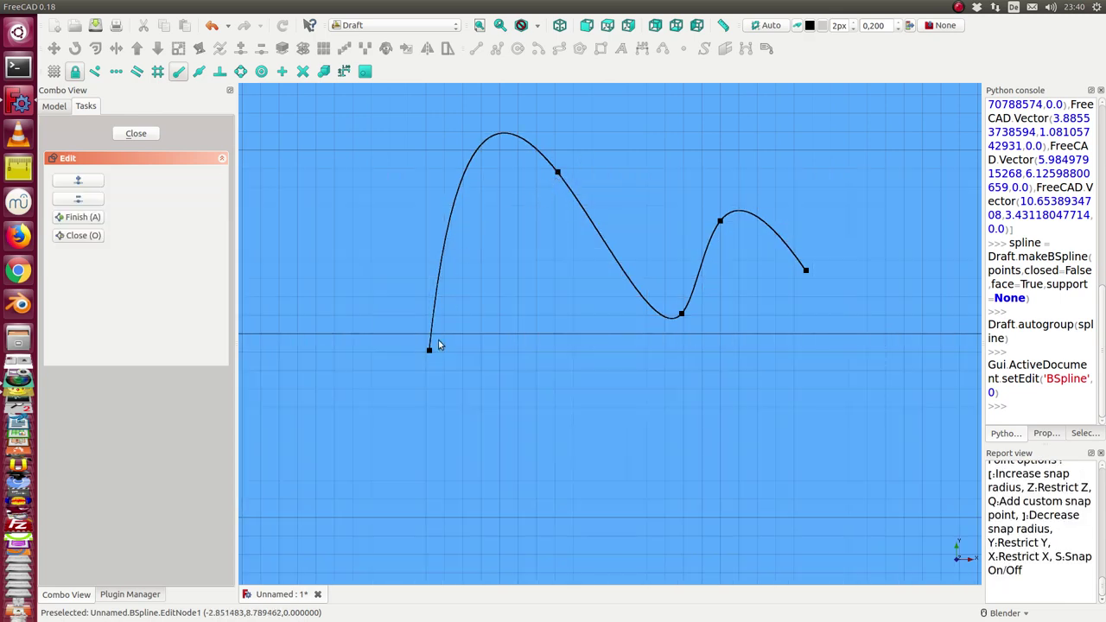
click(138, 132)
Move the BSpline's second control point further up-right for a taller, steeper first peak
scroll(394, 208, down, 3)
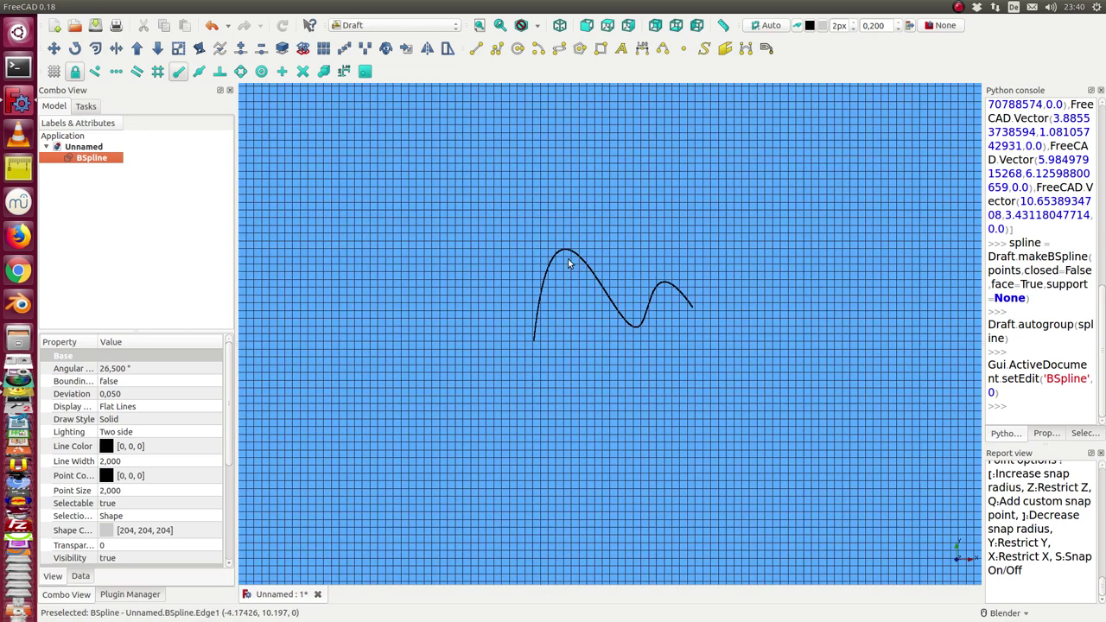
double_click(89, 158)
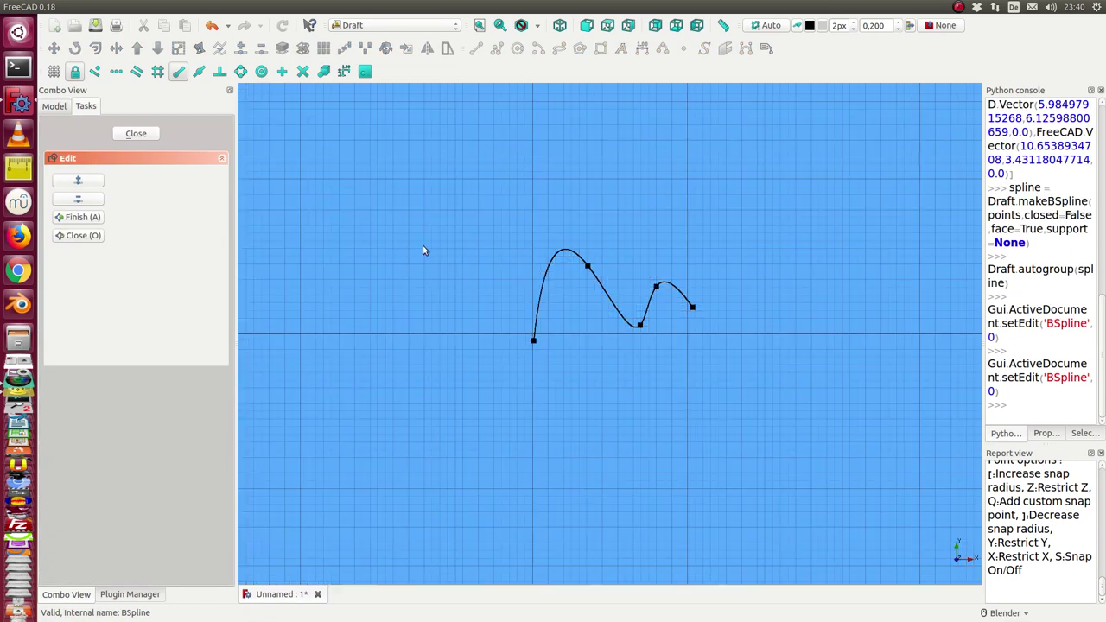
click(587, 266)
click(630, 237)
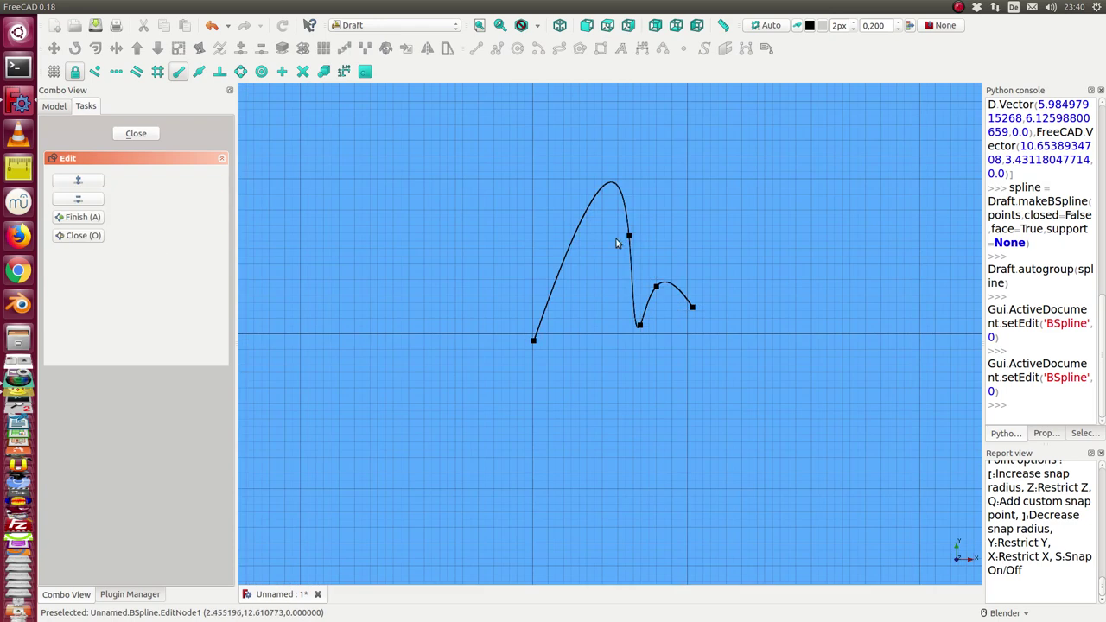
click(139, 134)
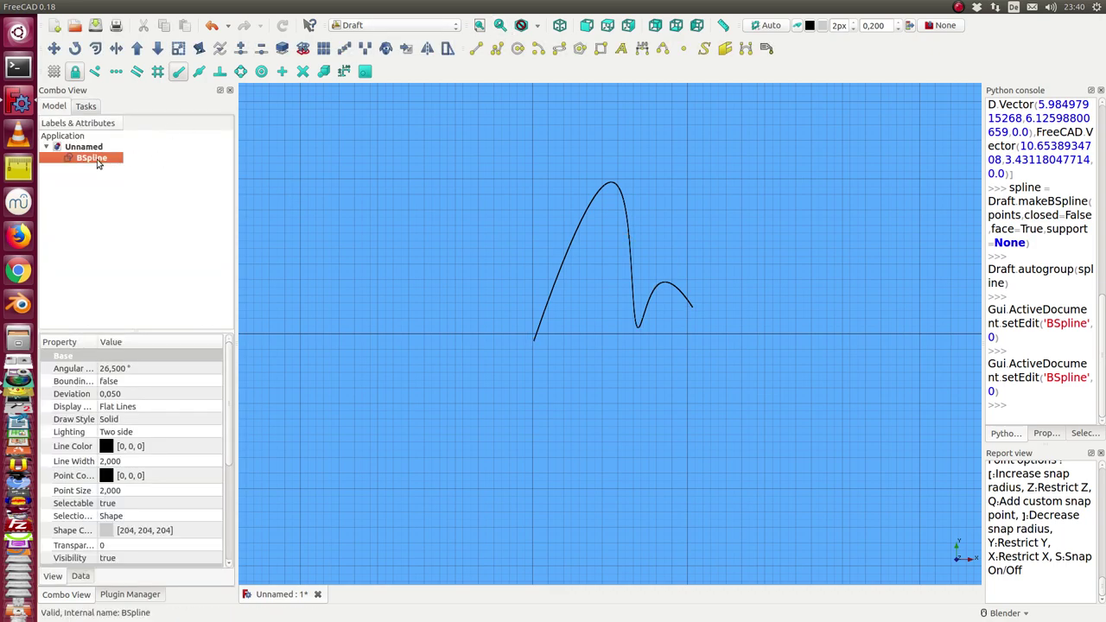
Delete the B-spline, switch to the Nurbs workbench and hide the grid
key(Delete)
click(405, 26)
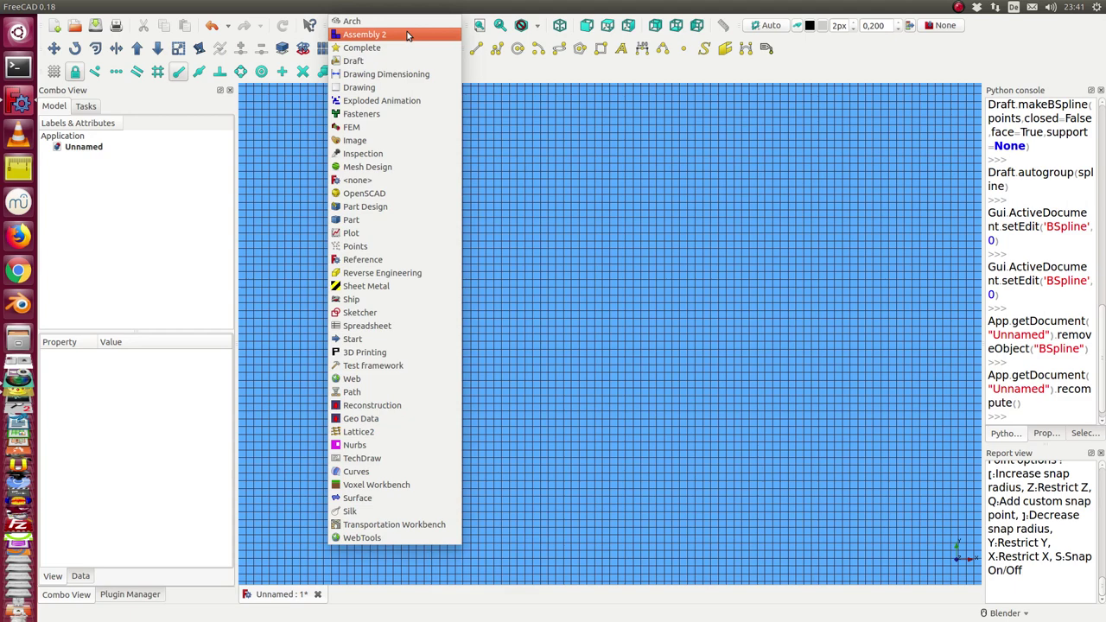
click(386, 444)
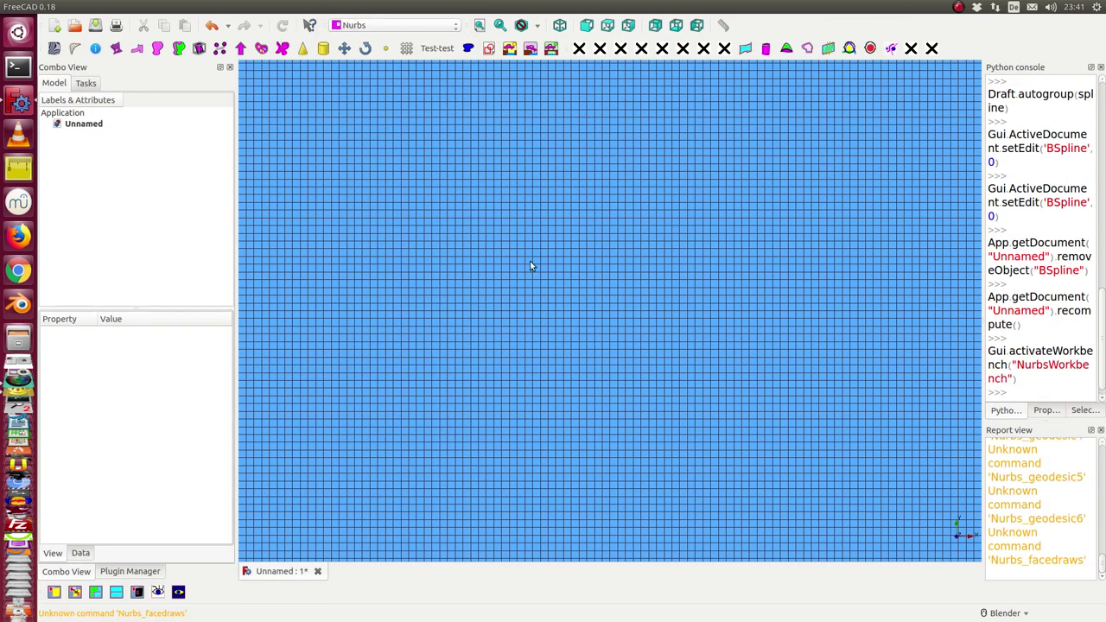
click(408, 48)
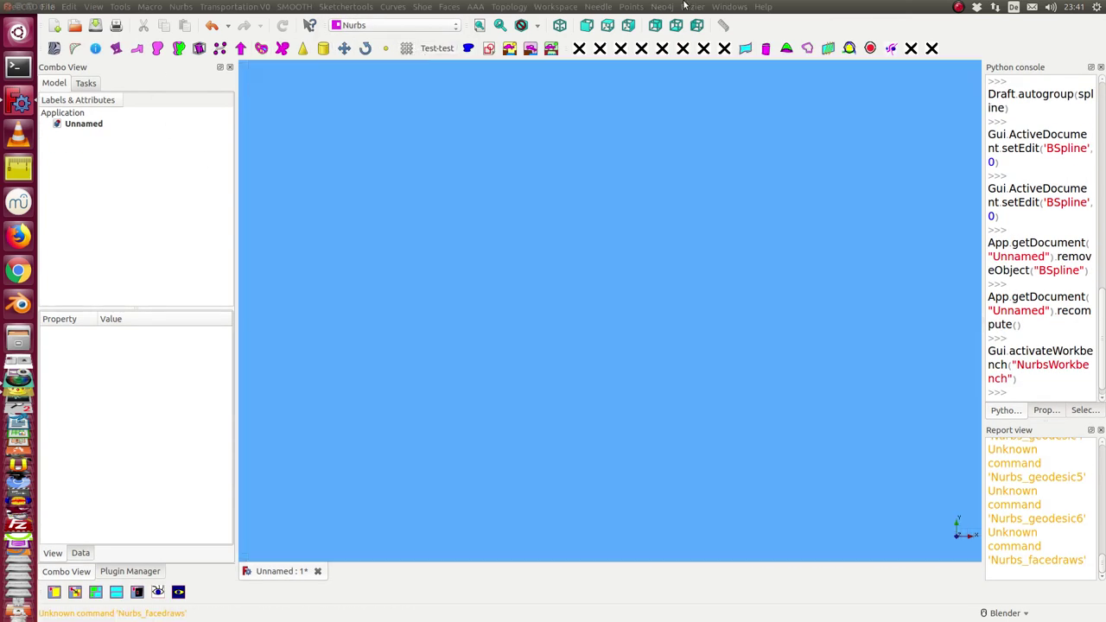
Create a MyMinA object from the Bezier menu and expand it in the tree
click(694, 7)
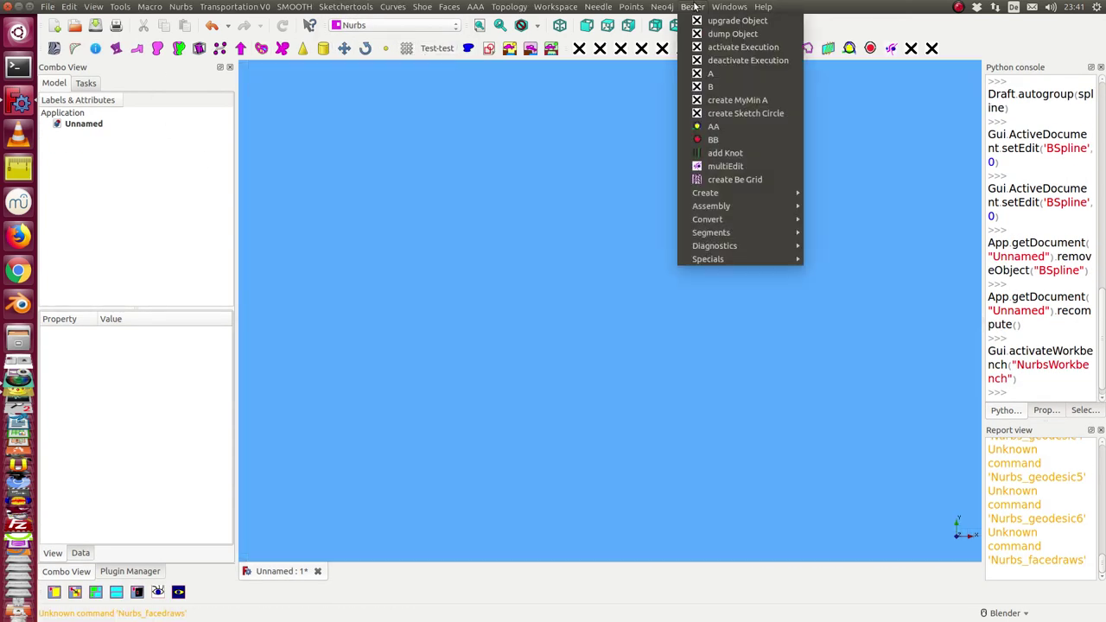
click(743, 100)
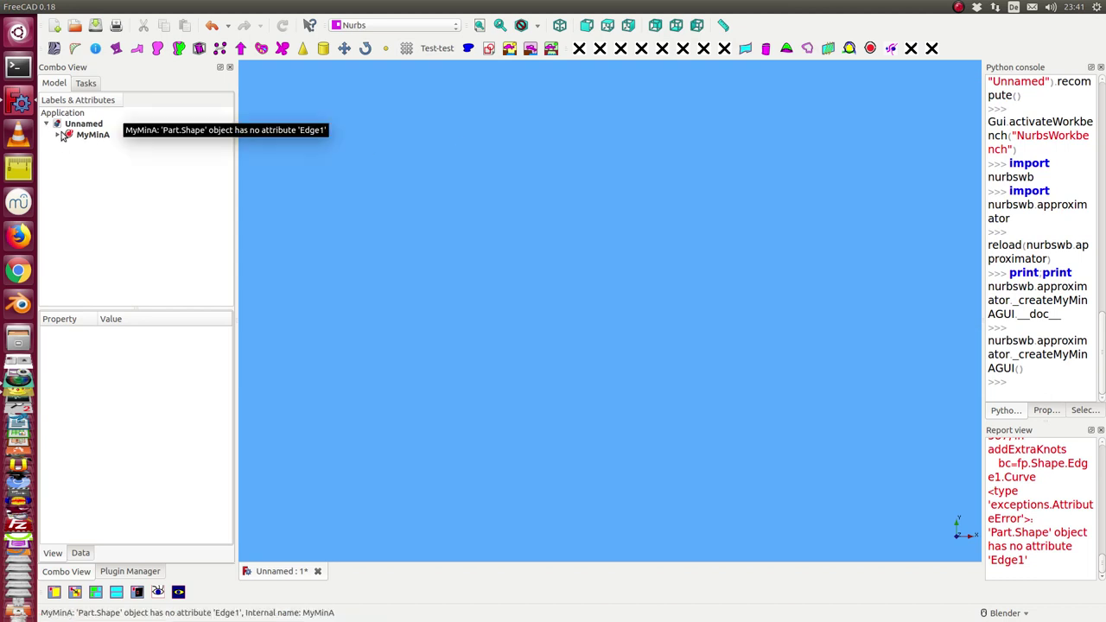
click(57, 135)
In Sketch_forMyMinA, start a control-point B-spline from lower left, over the top, down the right
double_click(109, 146)
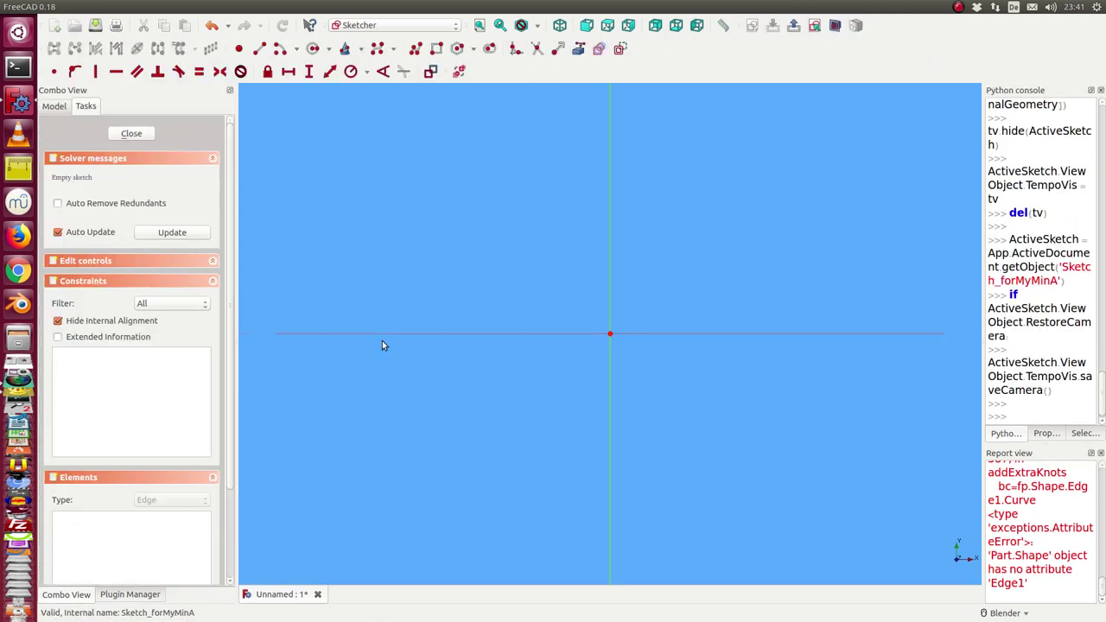
click(377, 49)
click(327, 430)
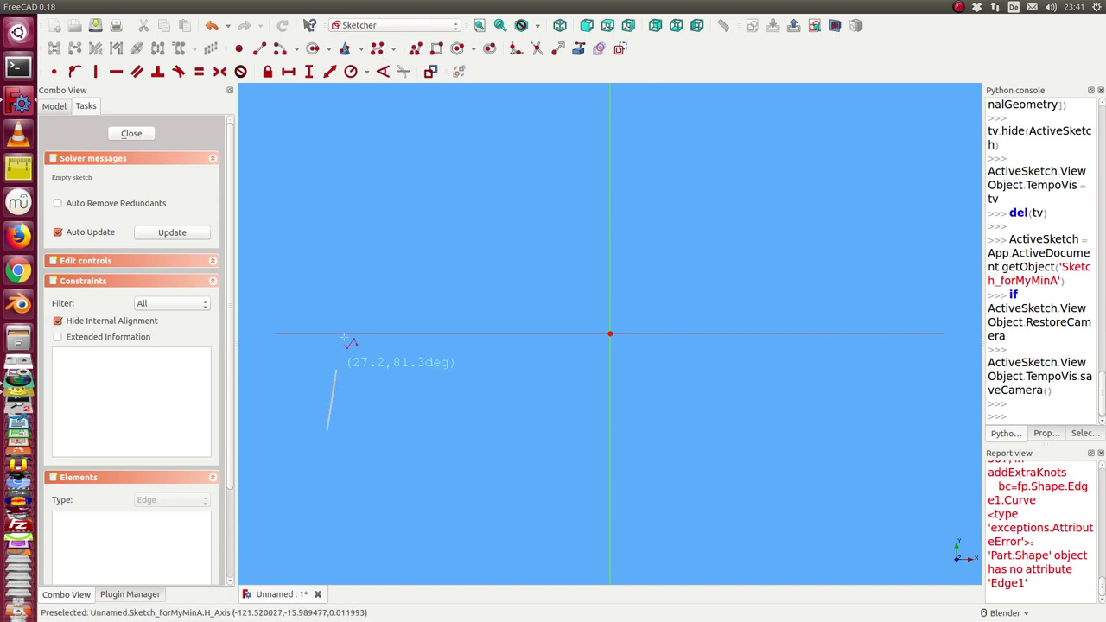
click(416, 204)
click(655, 176)
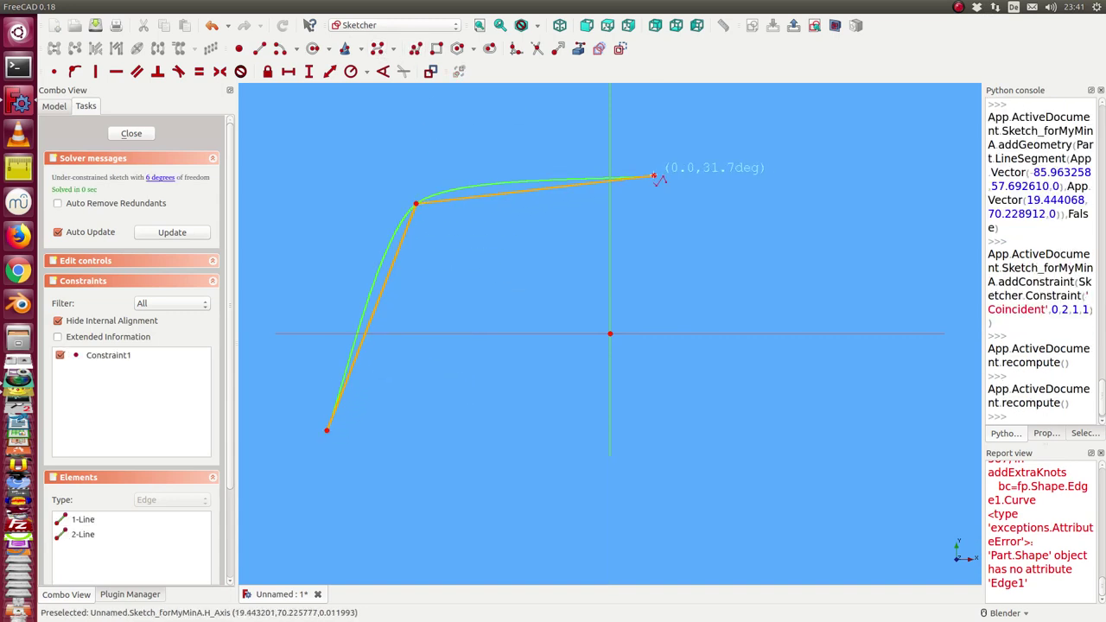
click(806, 250)
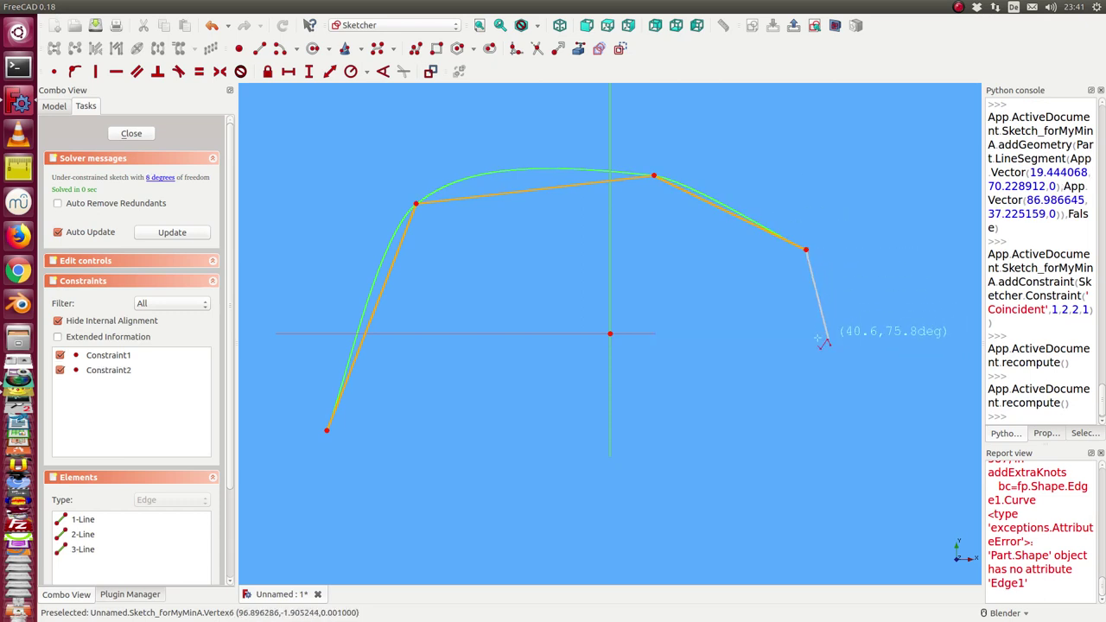
scroll(752, 347, down, 2)
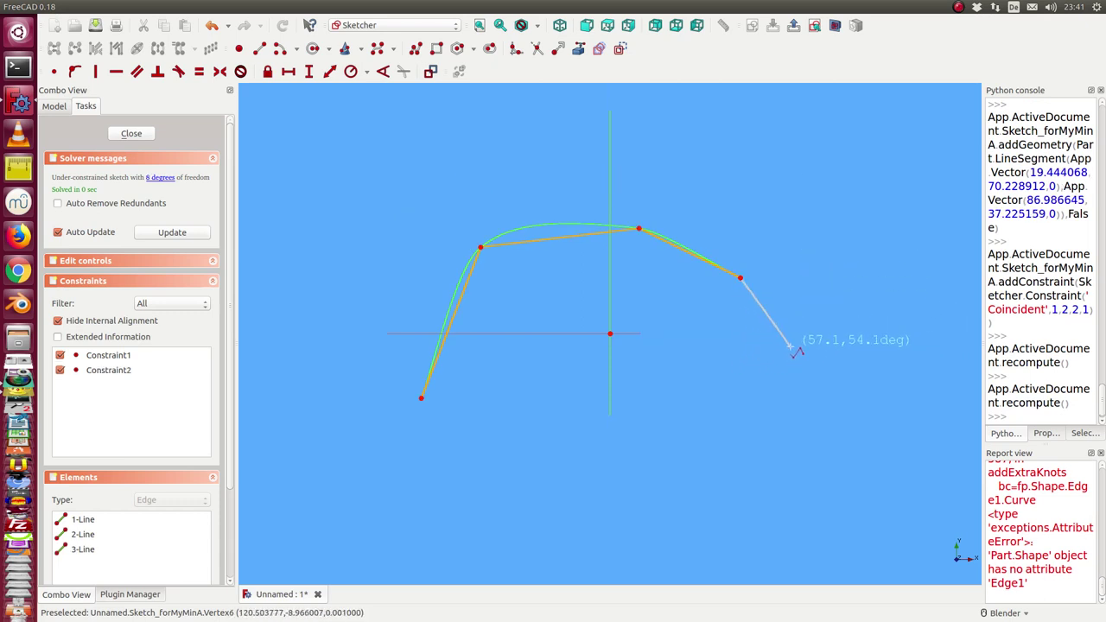
click(791, 347)
click(775, 440)
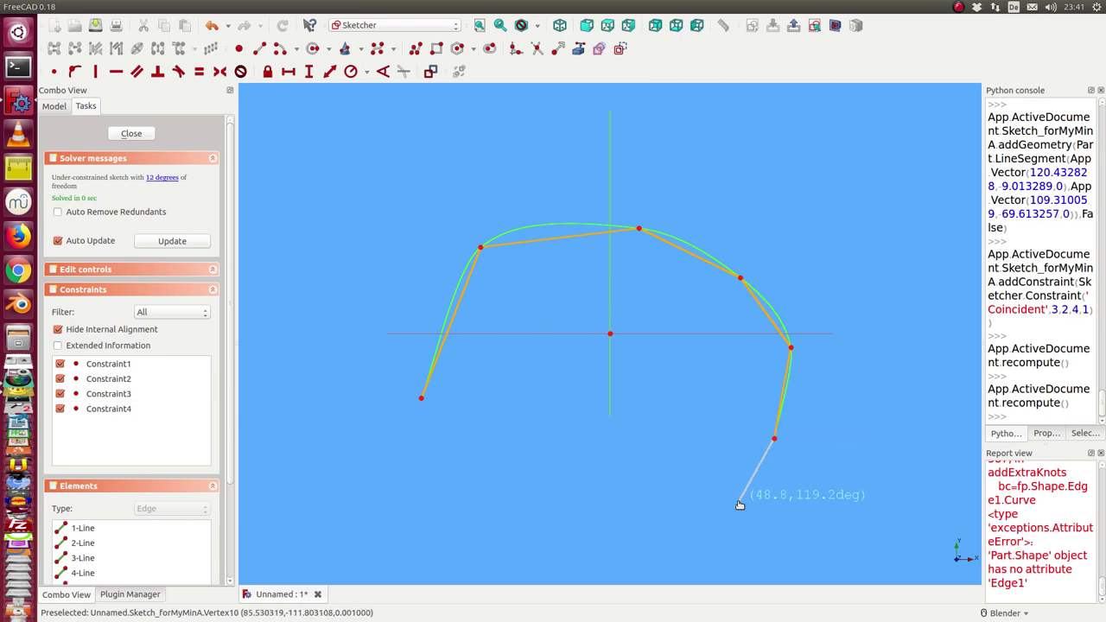
click(739, 502)
Continue the control polygon around the bottom, up the right side and back across the top
click(770, 541)
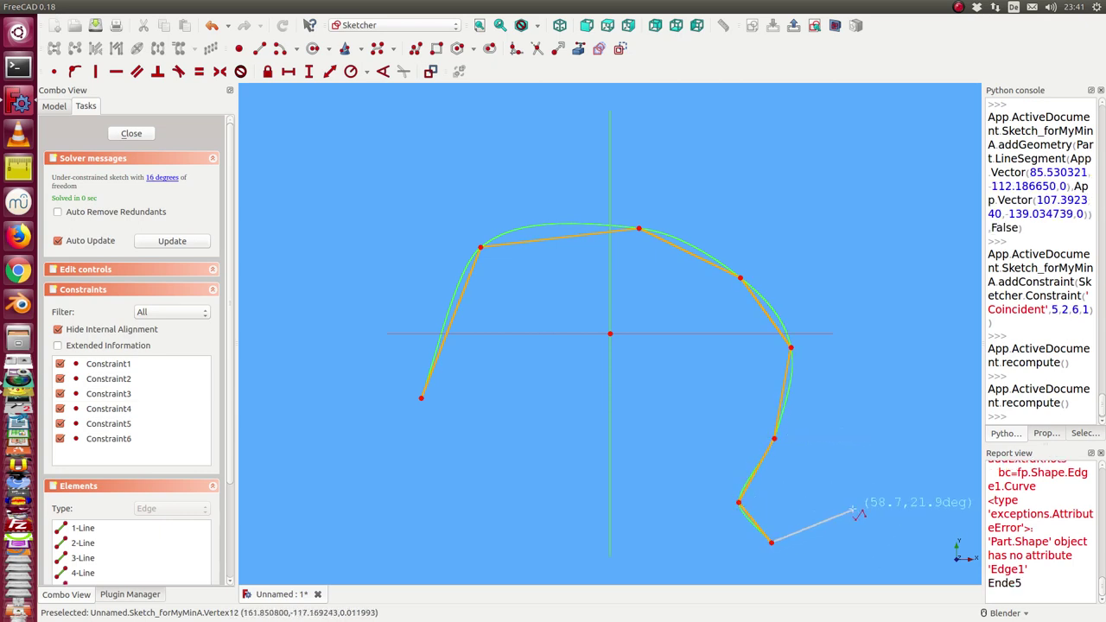
click(853, 510)
click(881, 419)
click(838, 261)
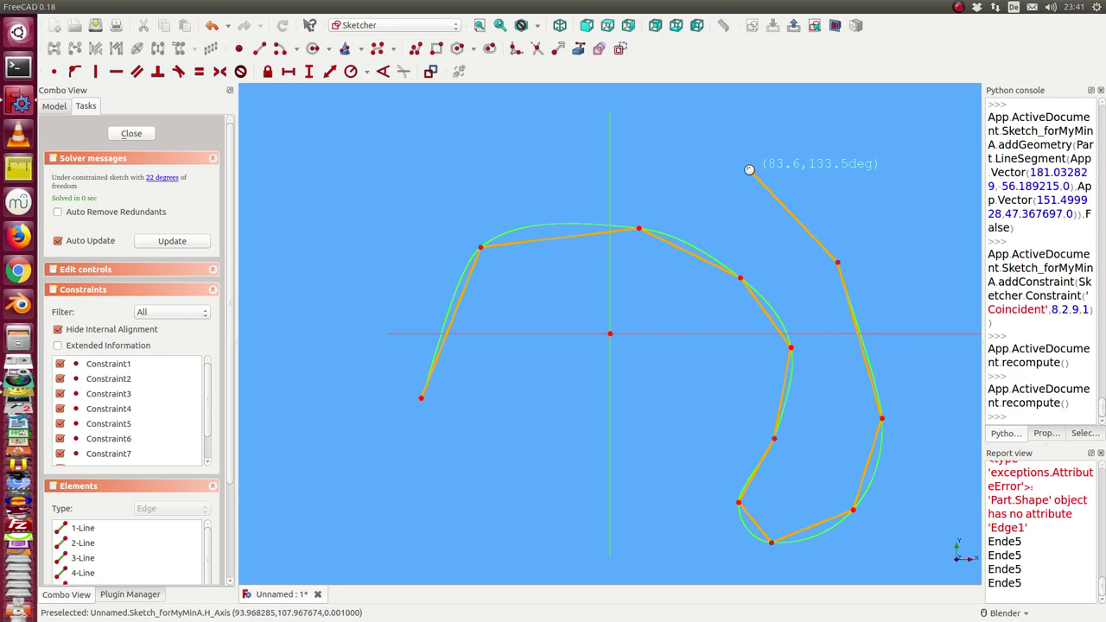
click(751, 171)
click(598, 137)
click(446, 149)
click(374, 198)
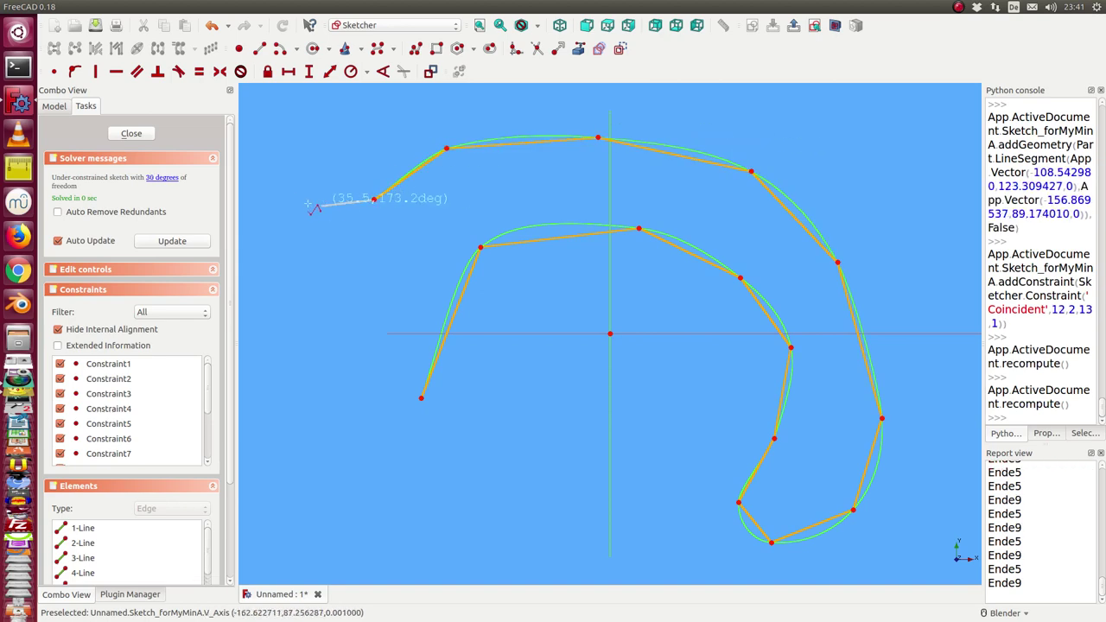
Close the sketch, fit the whole curve in view and switch lighting off for a black background
click(131, 134)
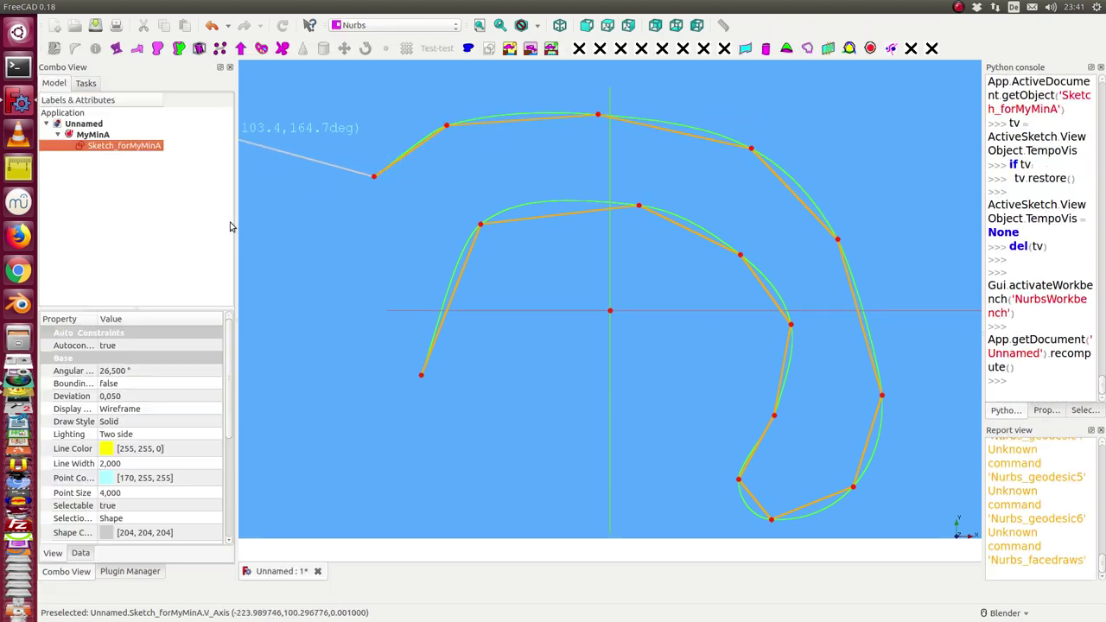
click(480, 25)
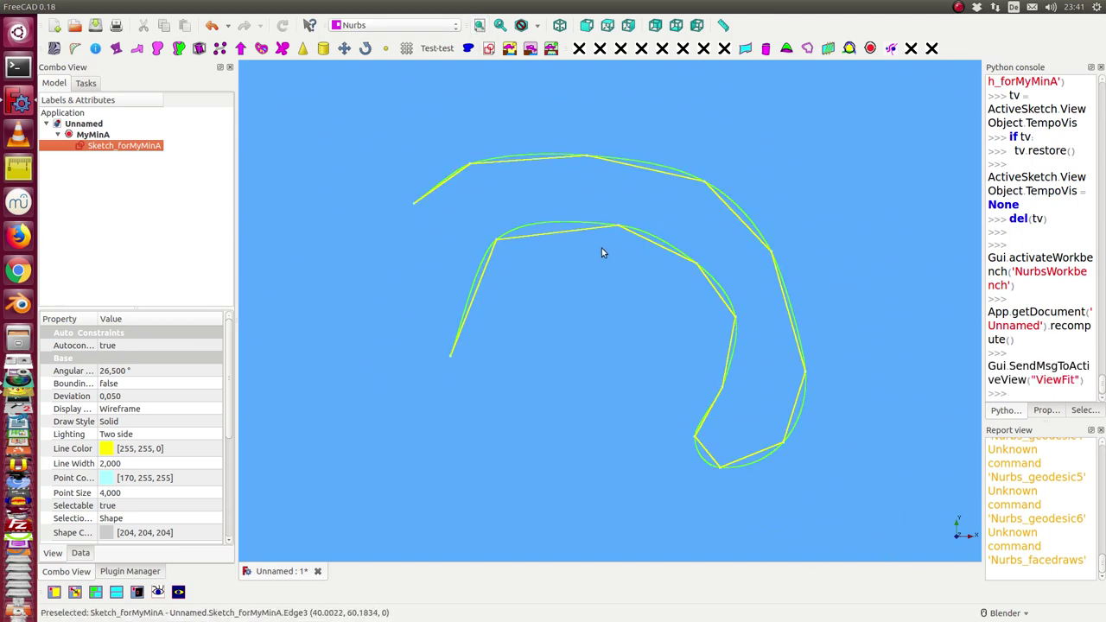
click(178, 592)
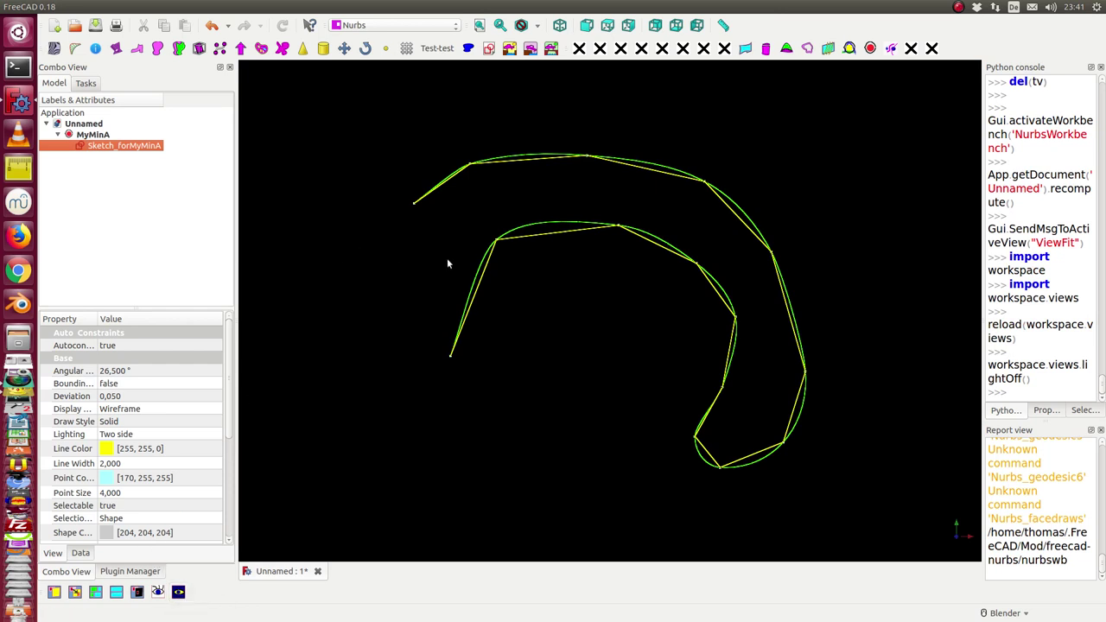
Reopen Sketch_forMyMinA and drag three control points to reshape and smooth the curve
double_click(110, 153)
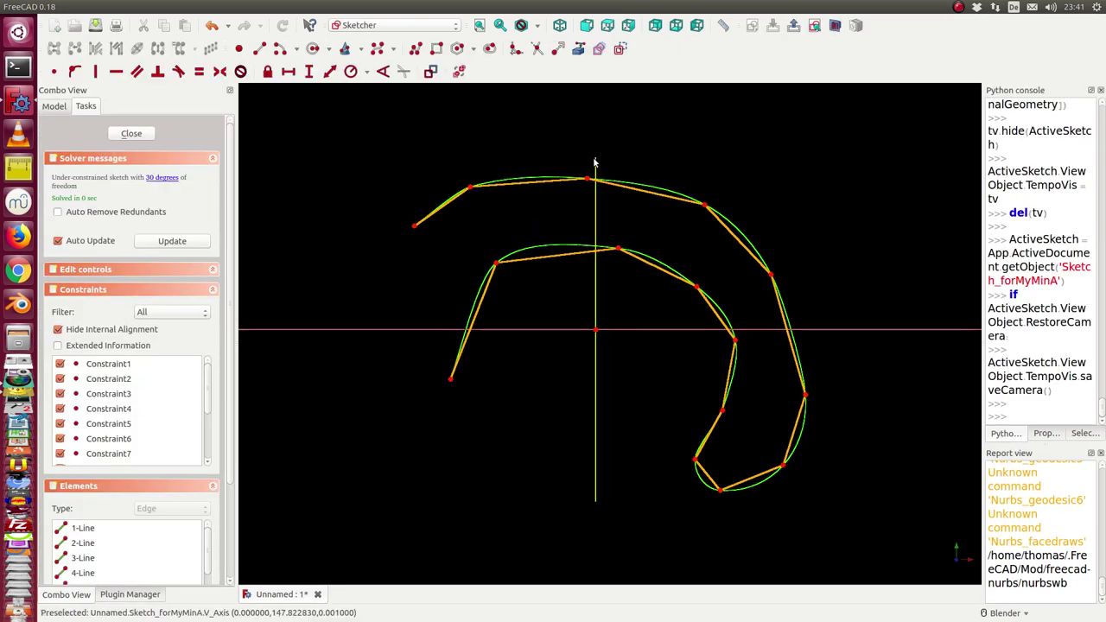
drag(705, 204, 722, 184)
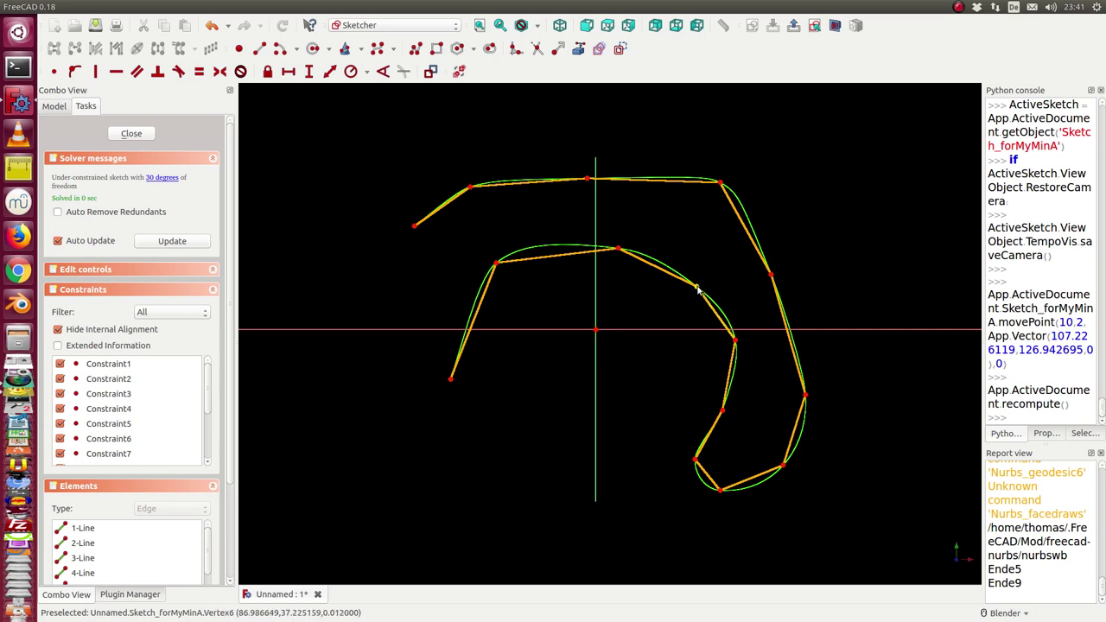
mouse_move(697, 289)
mouse_down()
mouse_move(679, 300)
mouse_move(685, 276)
mouse_up()
drag(496, 263, 506, 274)
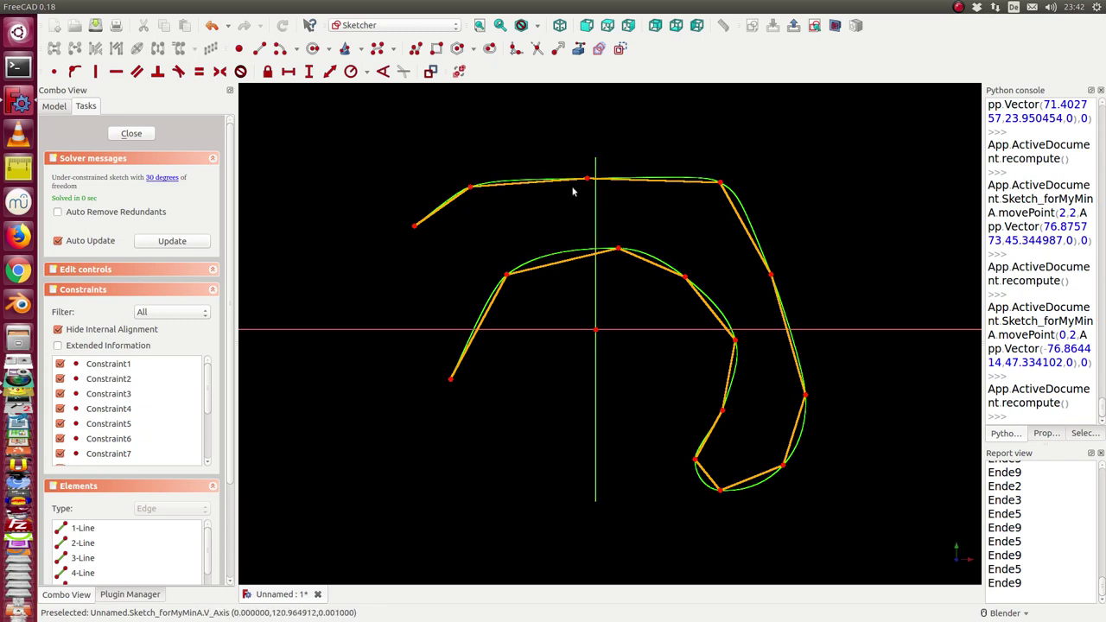
Lock the left-bend vertex at -108.543 mm and 123.309 mm, moving its dimensions clear
click(470, 185)
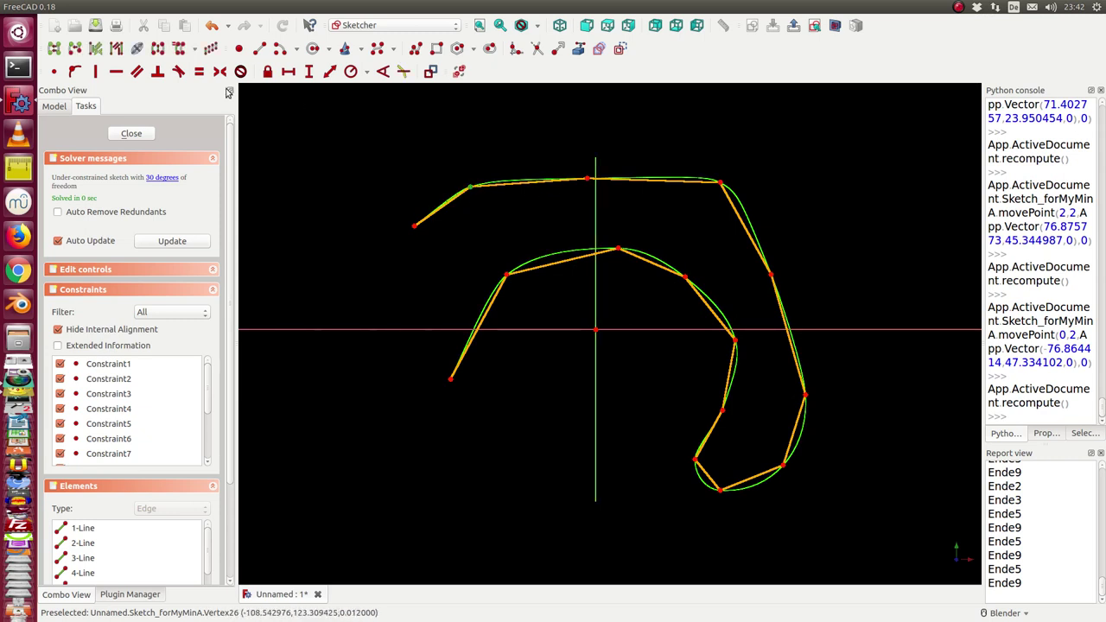
click(267, 71)
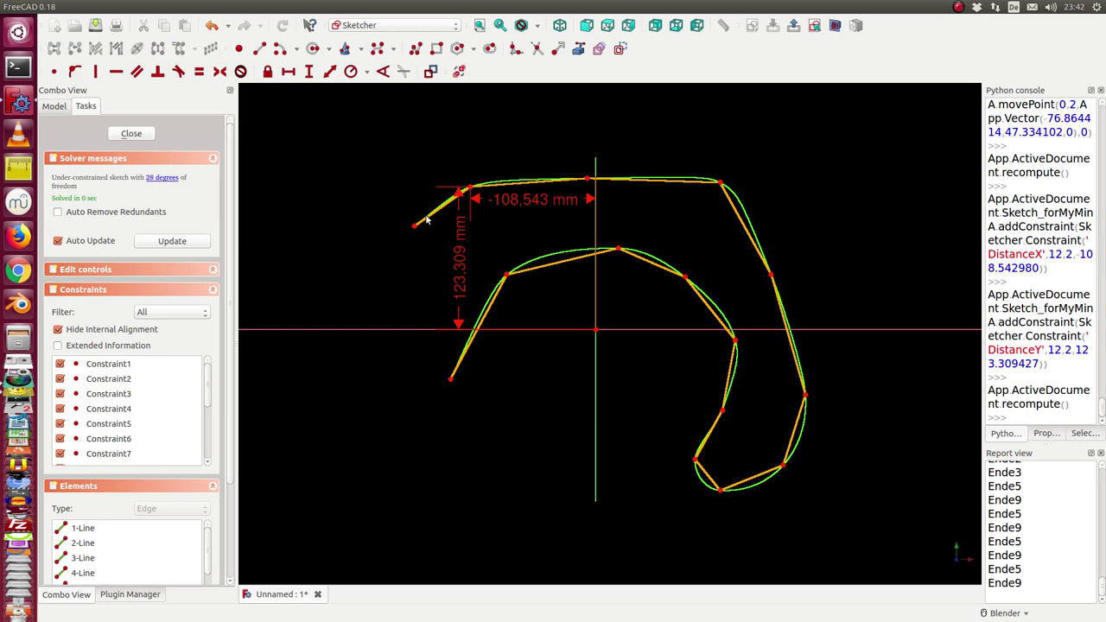
drag(533, 198, 534, 128)
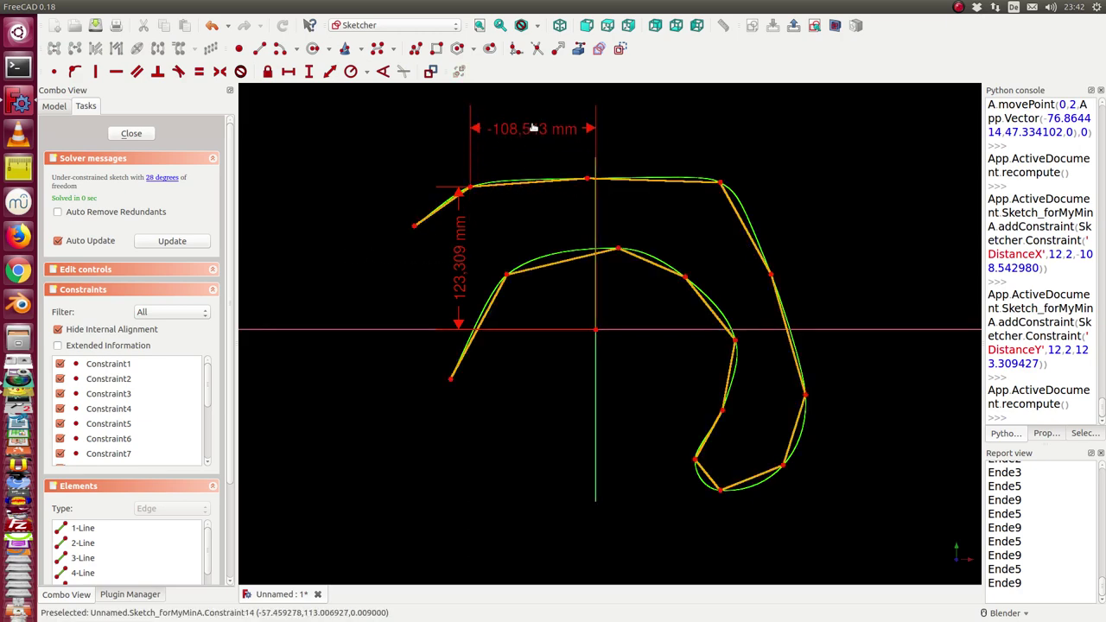
drag(459, 268, 350, 275)
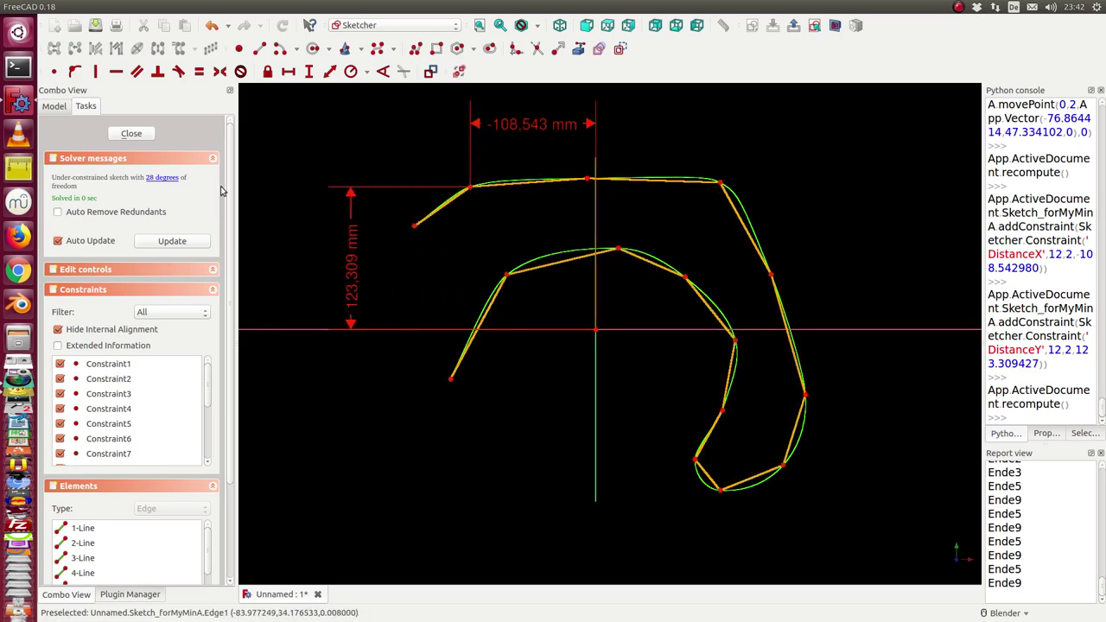
Close and hide the sketch, leaving the smooth MyMinA curve selected
click(132, 135)
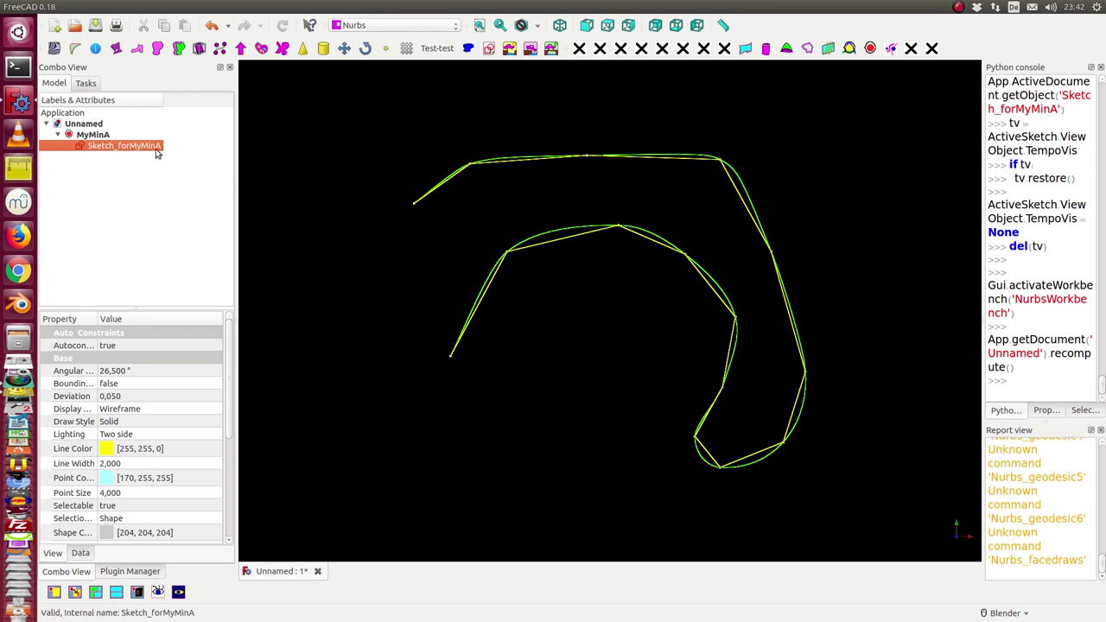
key(space)
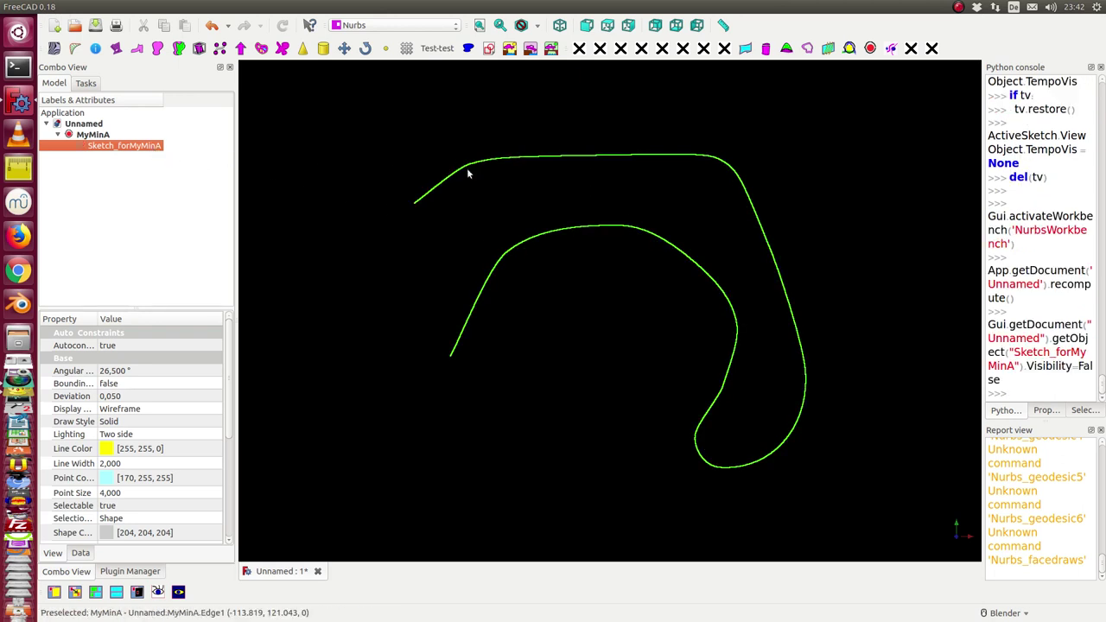
click(467, 170)
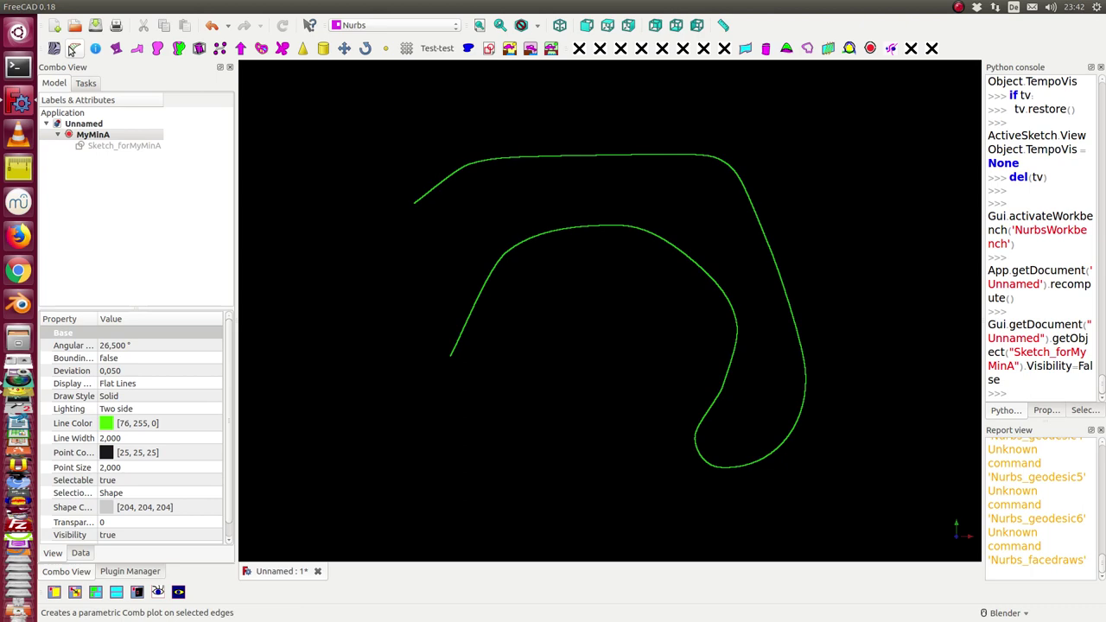
Add a curvature comb to MyMinA and set its Samples to 1000 and Scale to 2000
click(75, 50)
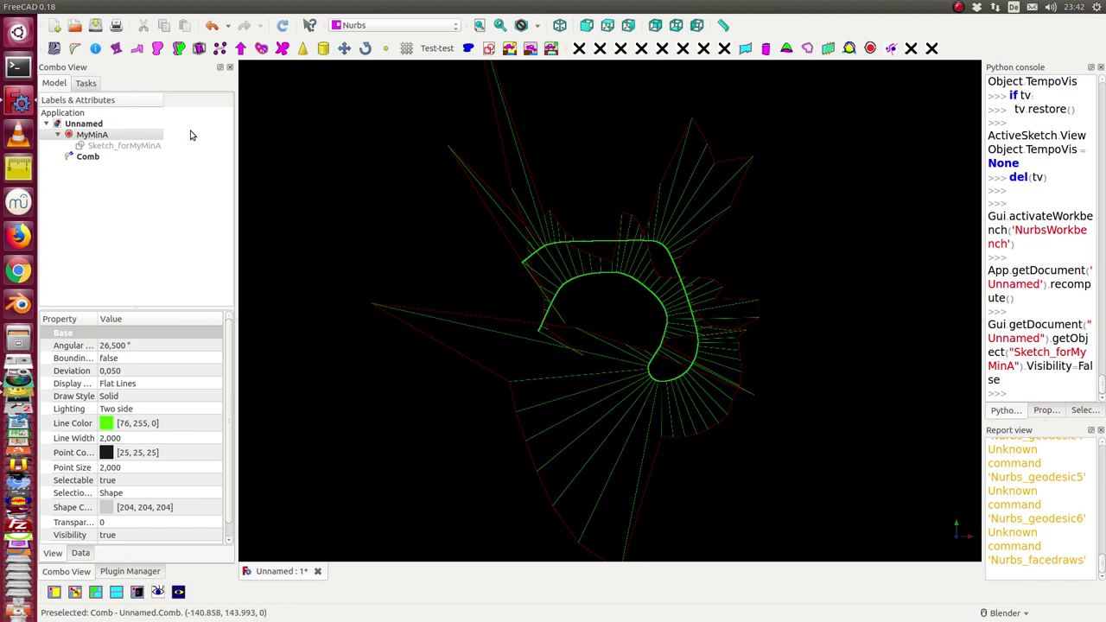
click(92, 157)
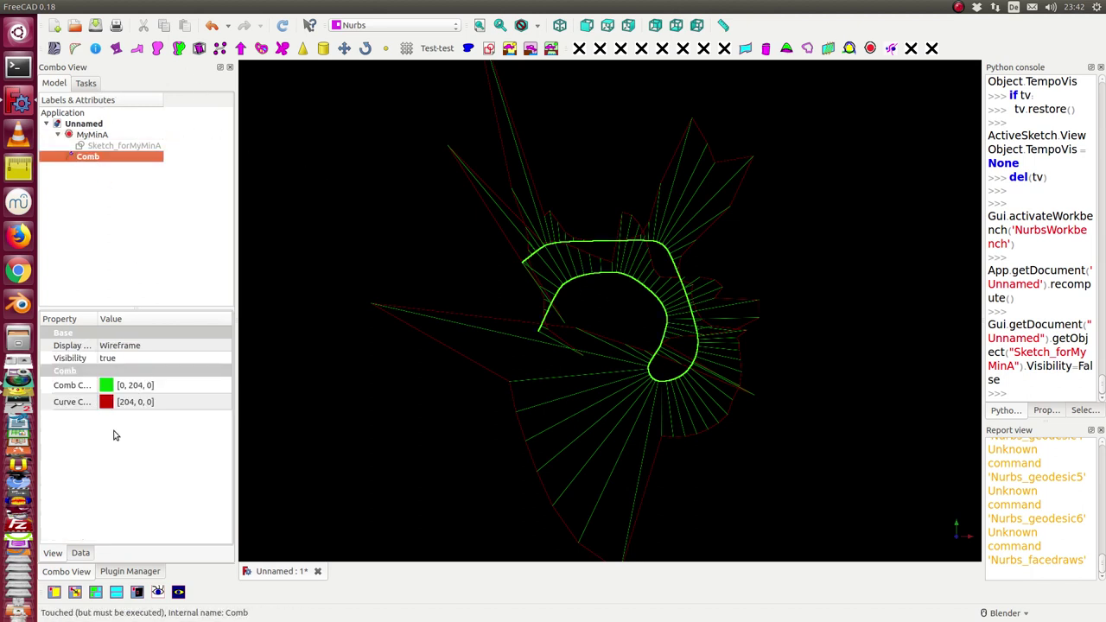
click(80, 554)
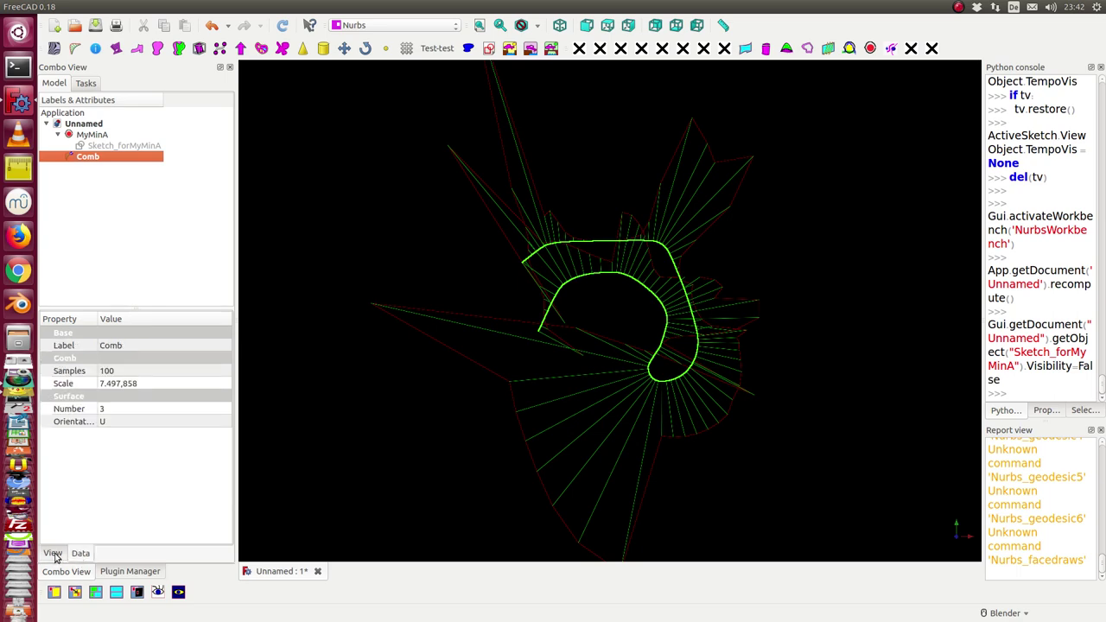
click(156, 371)
text(1000)
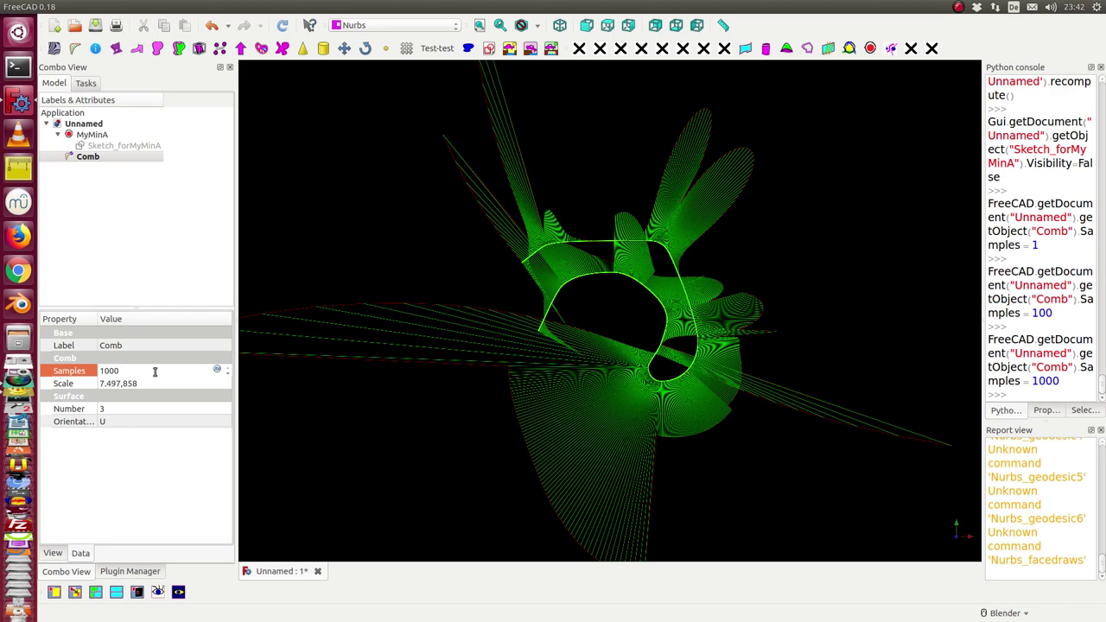
click(147, 384)
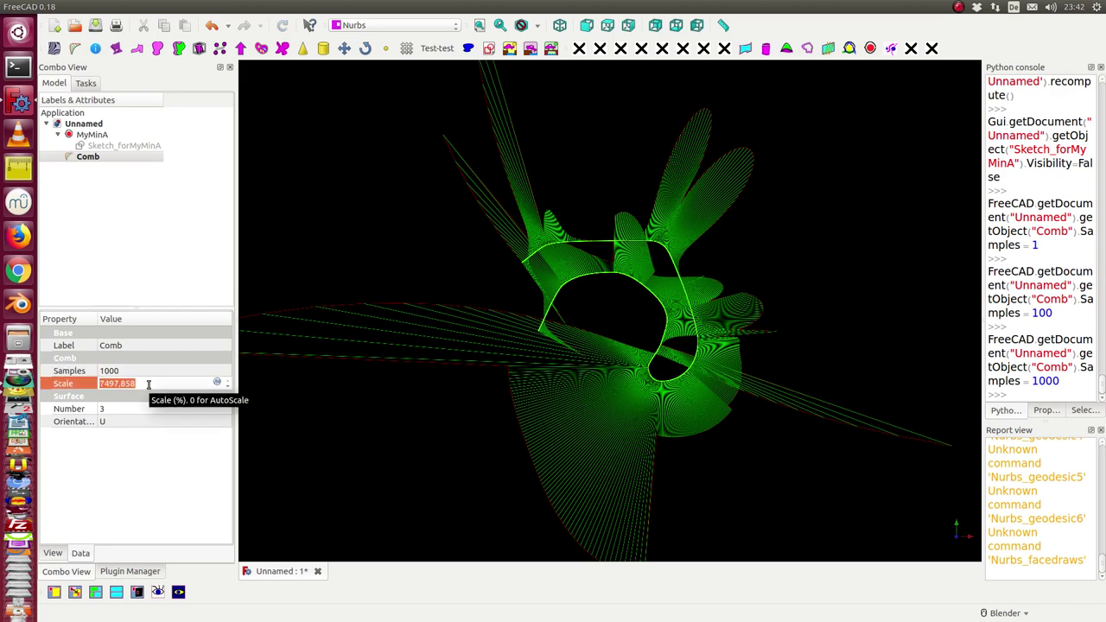
text(300)
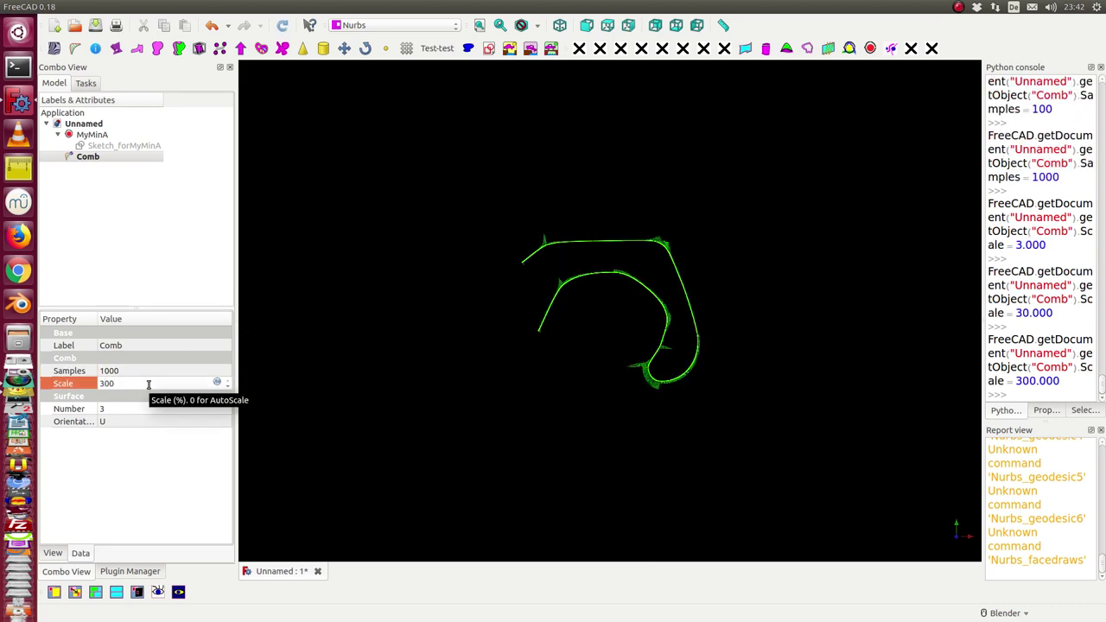
text(0)
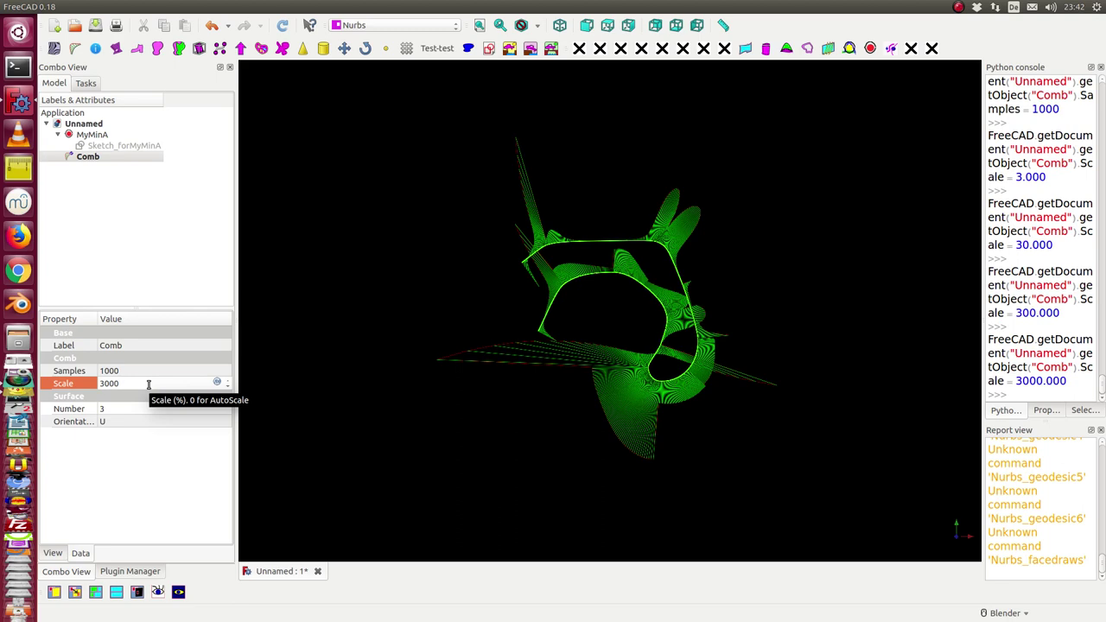
text(2)
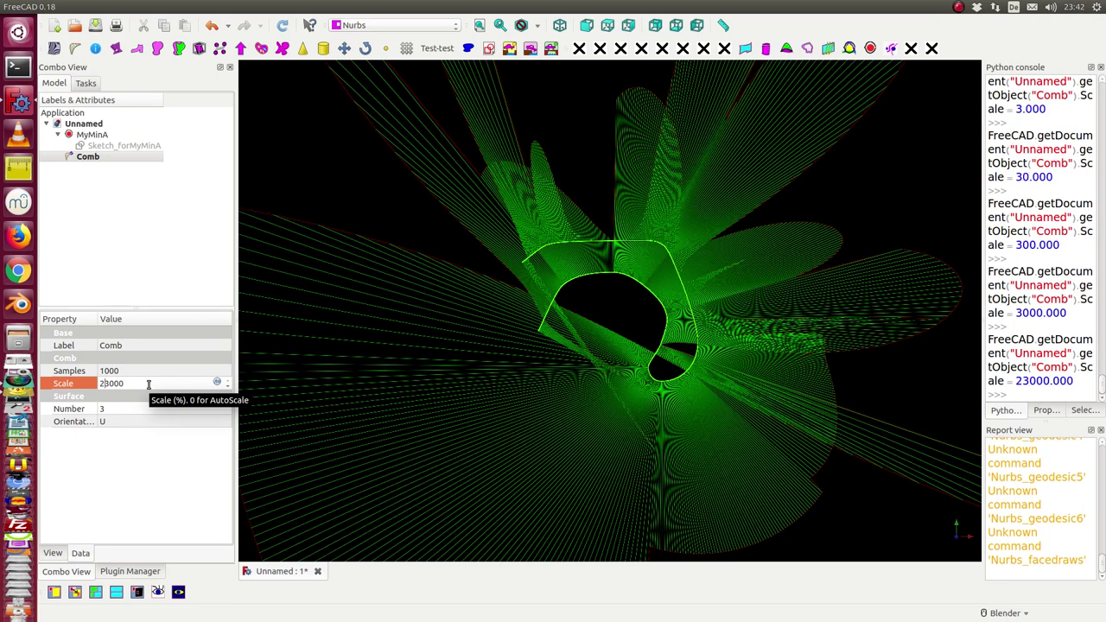
key(Delete)
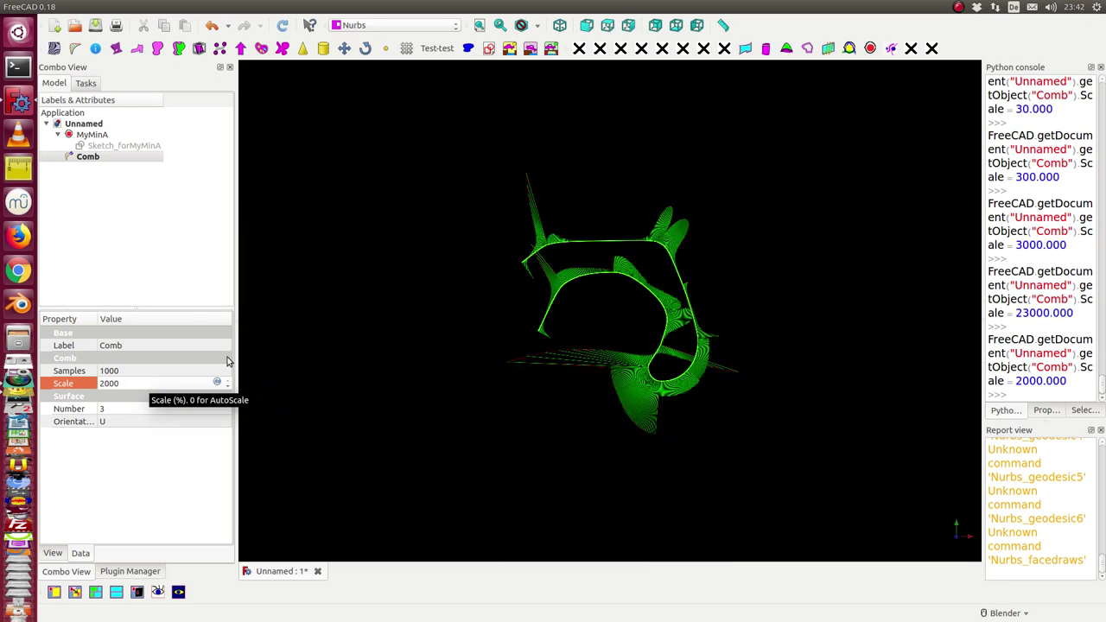
scroll(609, 448, up, 4)
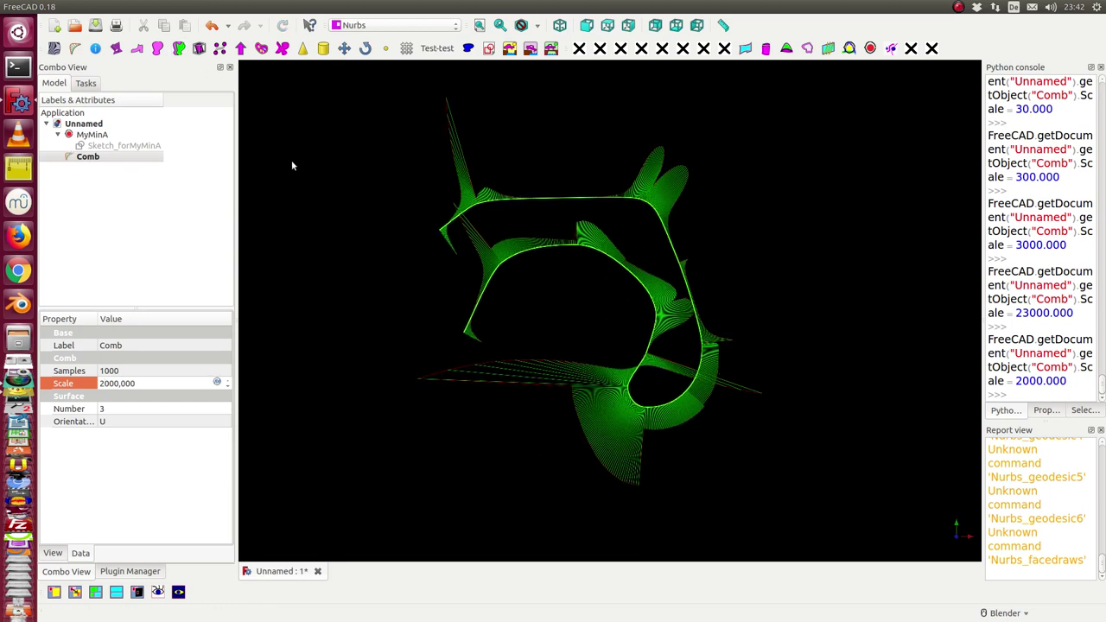
click(93, 135)
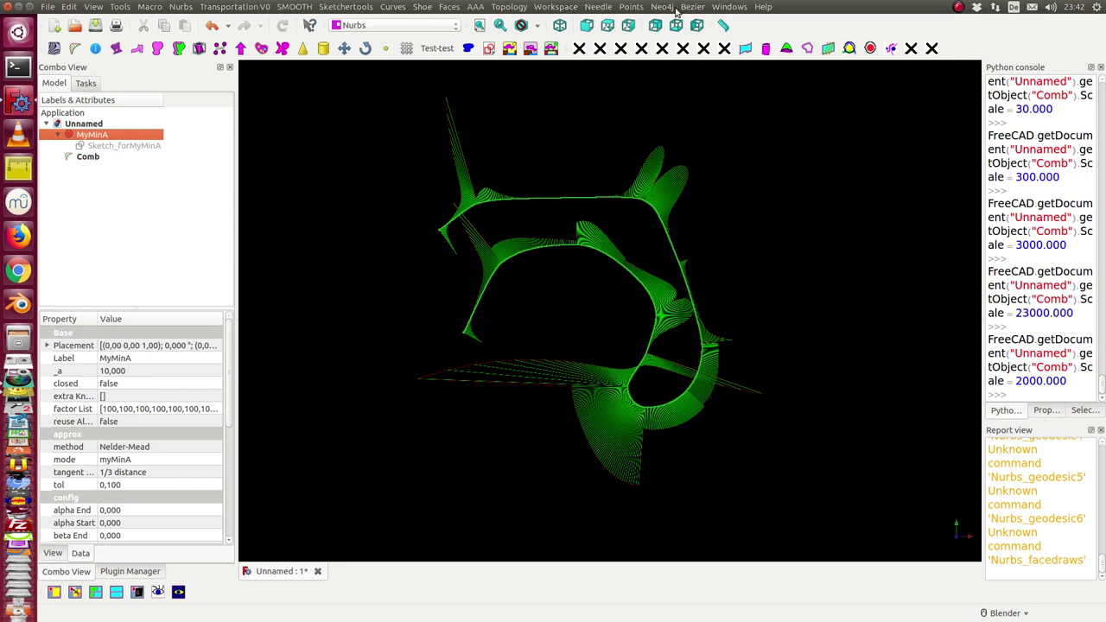
Create a near constant curvature Bezier from MyMinA via Bezier > Specials
click(693, 7)
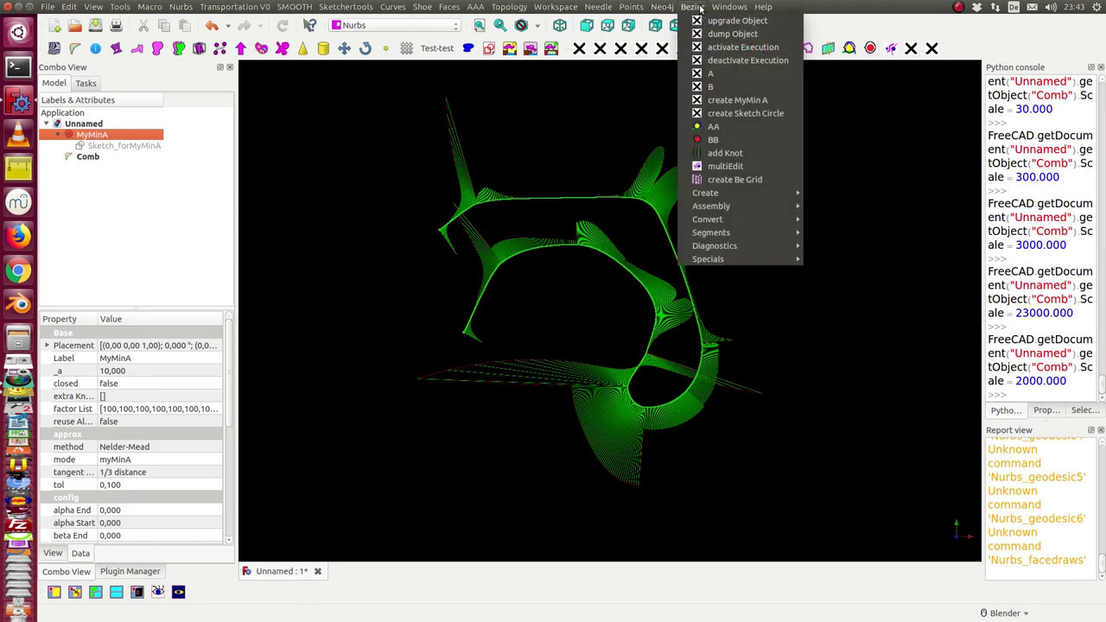
mouse_move(739, 262)
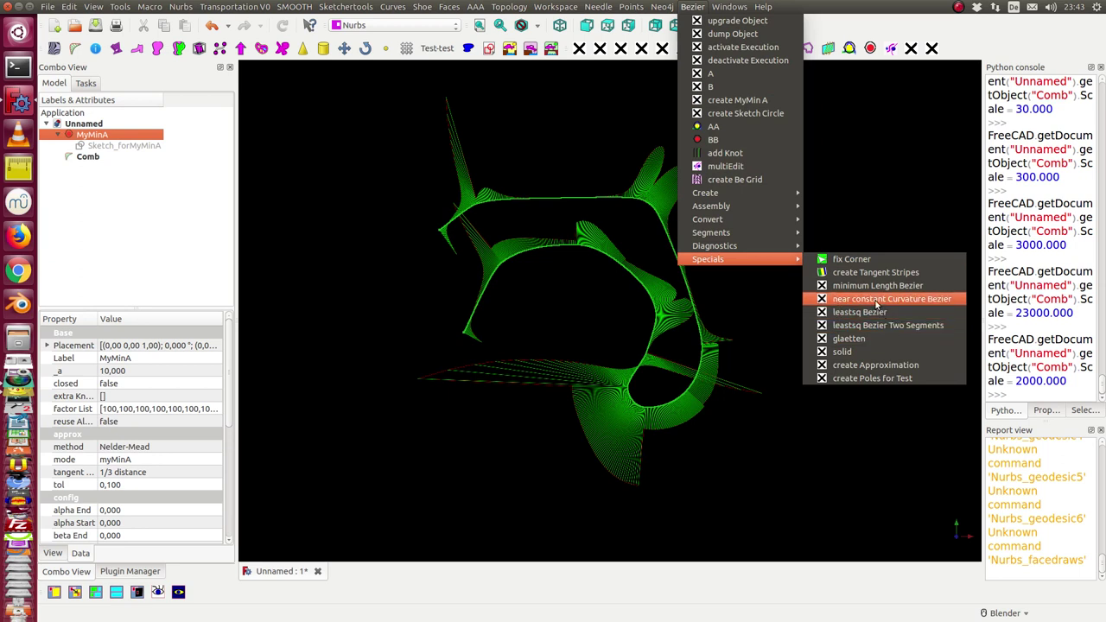
click(876, 299)
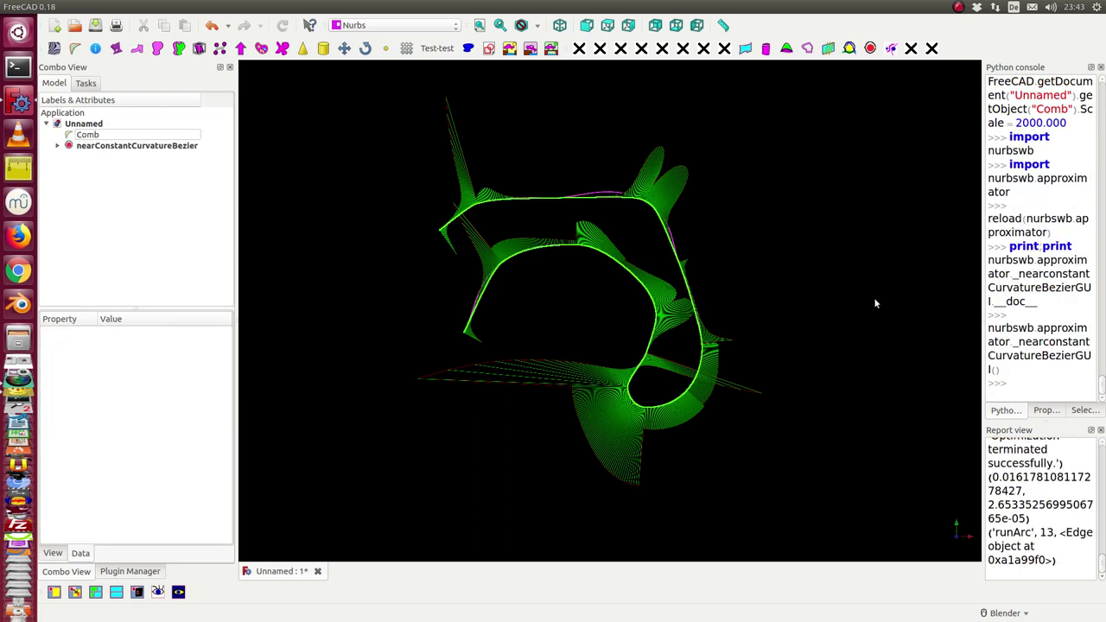
click(168, 147)
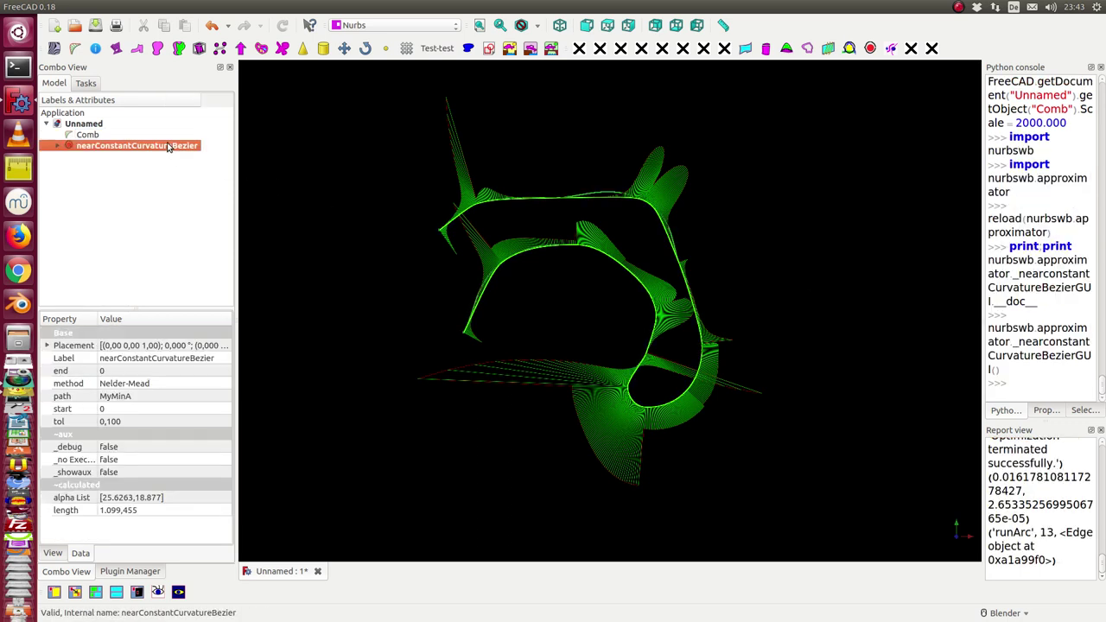
click(306, 195)
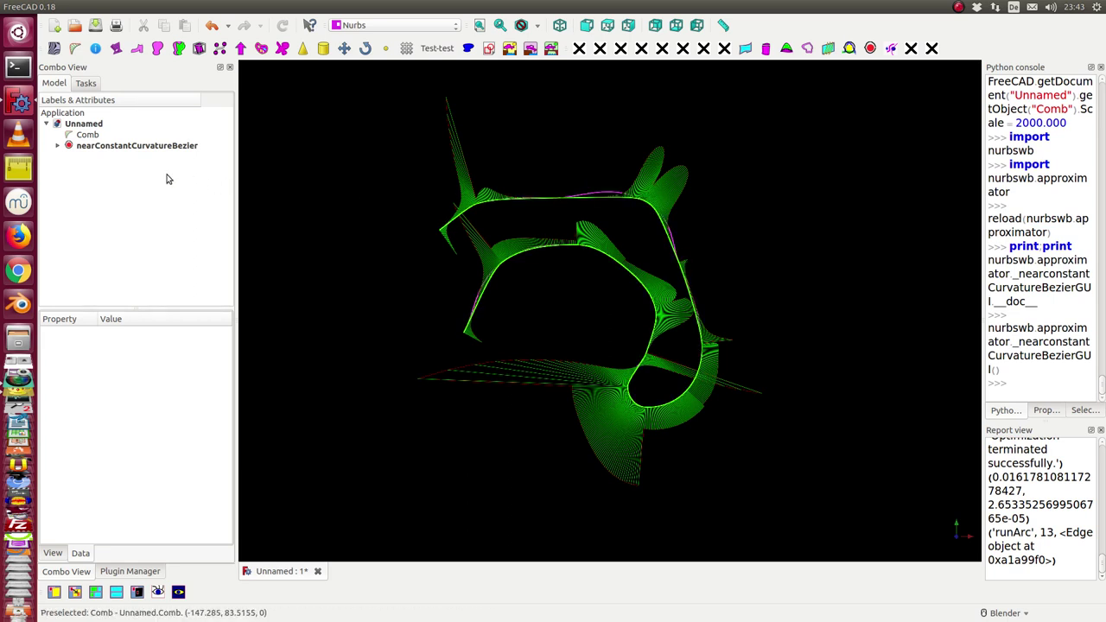
Hide the original Comb and add a new curvature comb to the optimized curve
click(87, 135)
key(space)
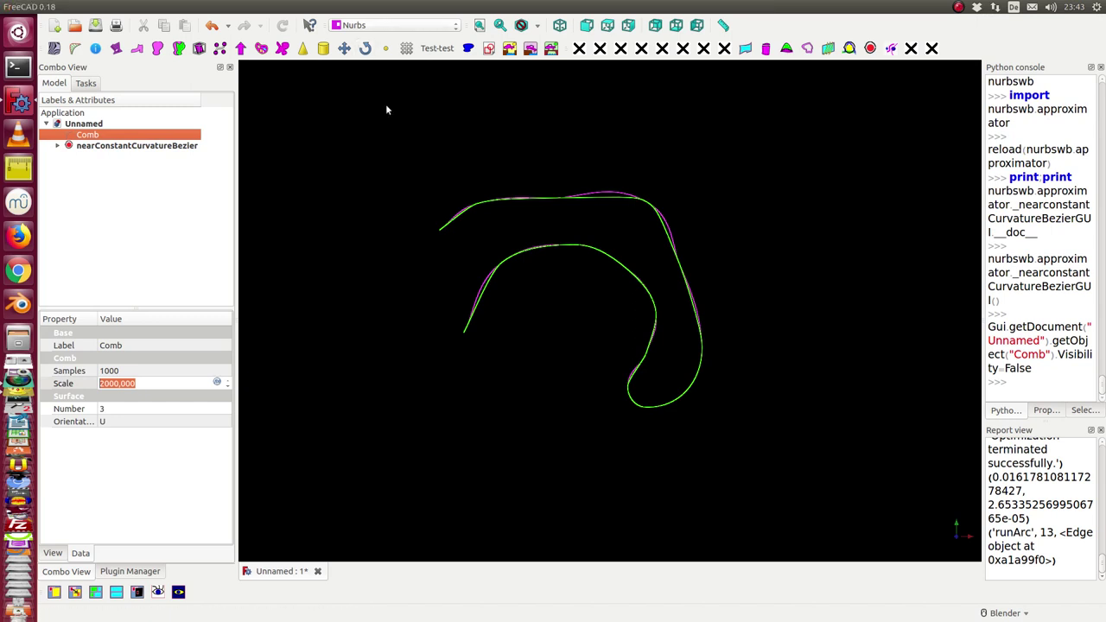
click(129, 146)
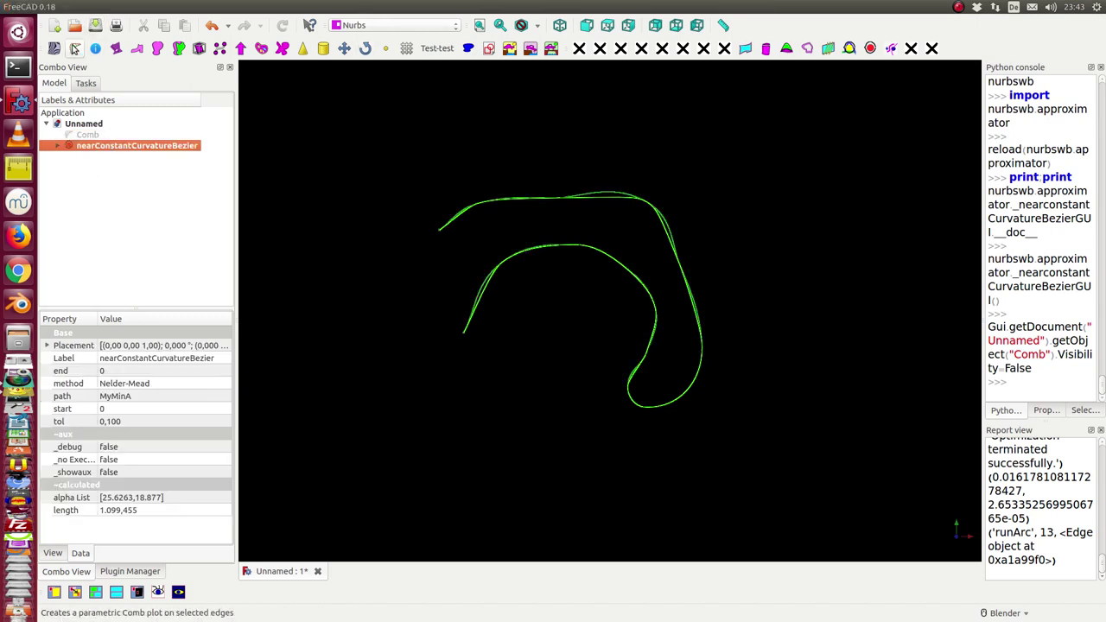
click(74, 48)
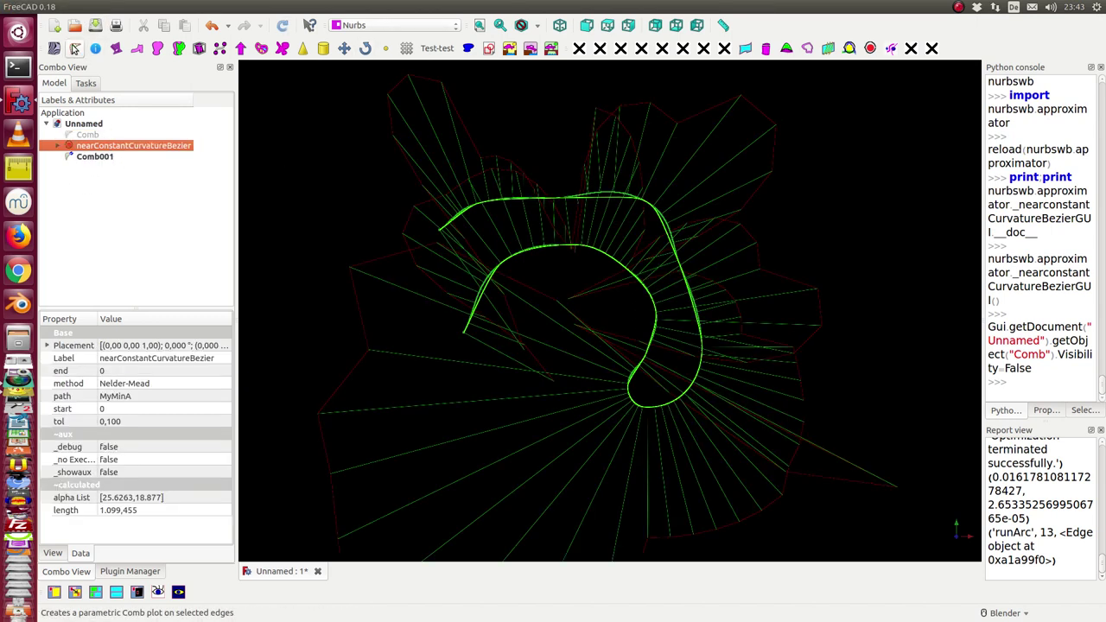
Show the original Comb again alongside Comb001
click(87, 156)
click(85, 136)
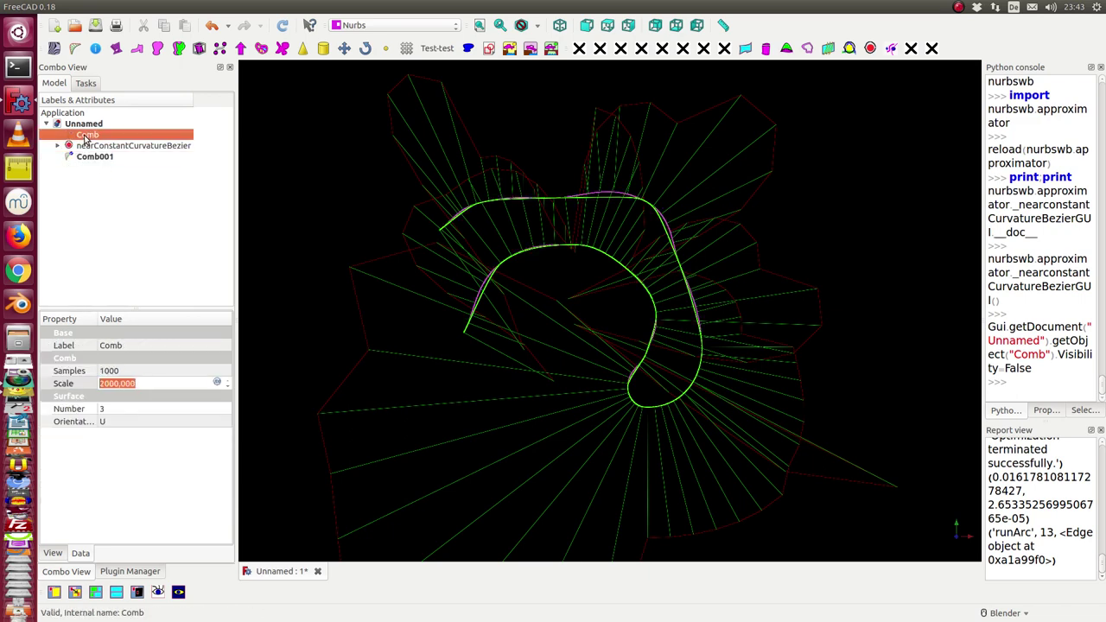
key(space)
Set Comb001's Comb Color to blue
click(90, 158)
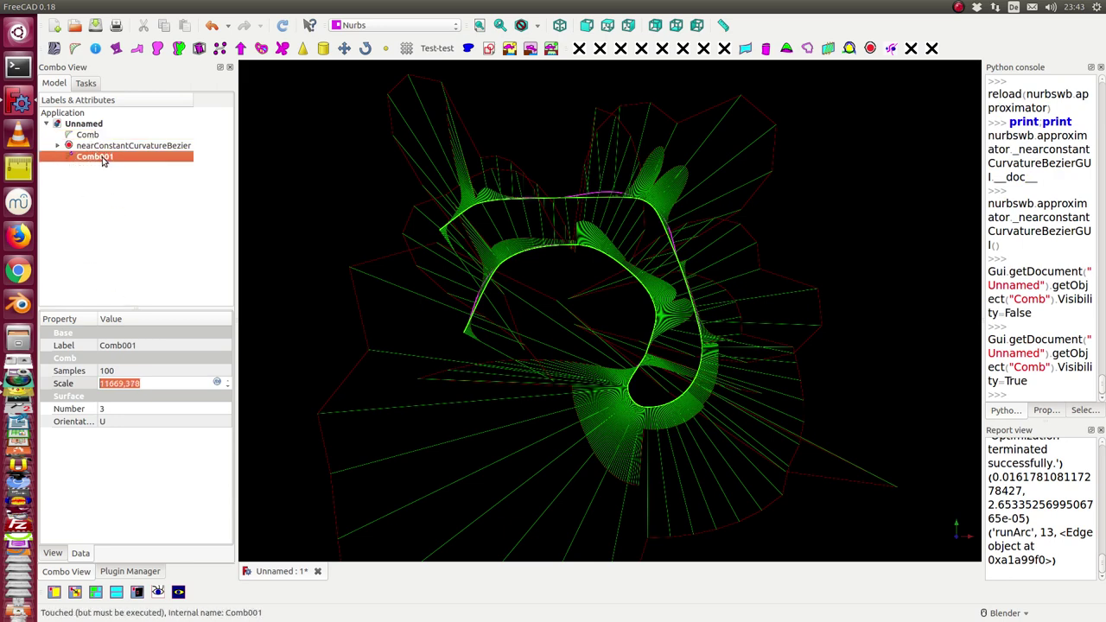
click(52, 553)
click(104, 386)
click(104, 385)
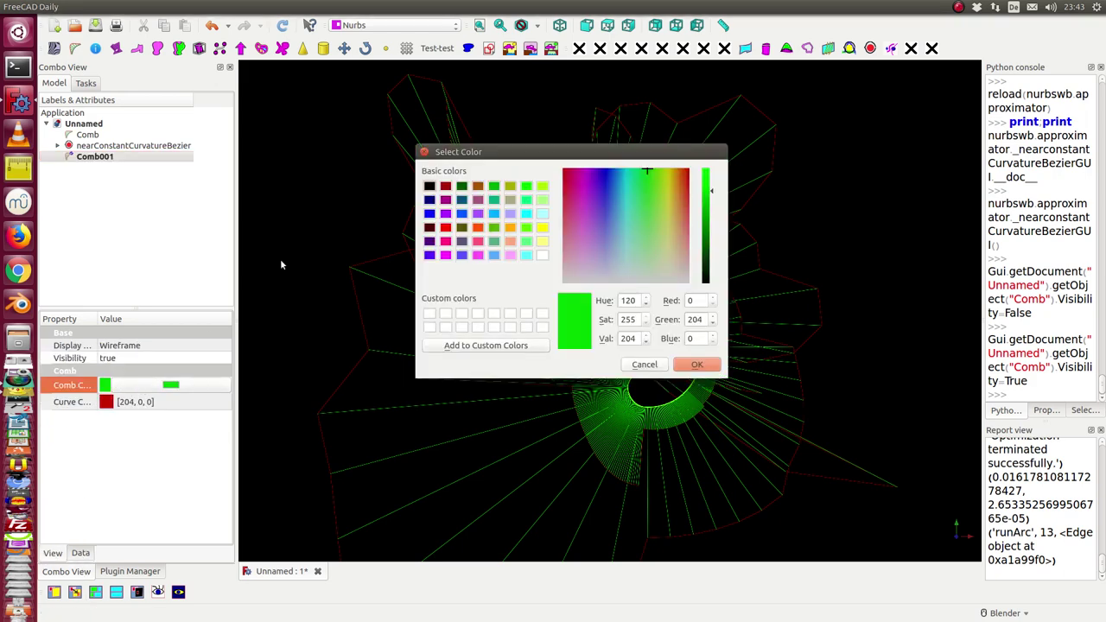
click(461, 216)
click(697, 364)
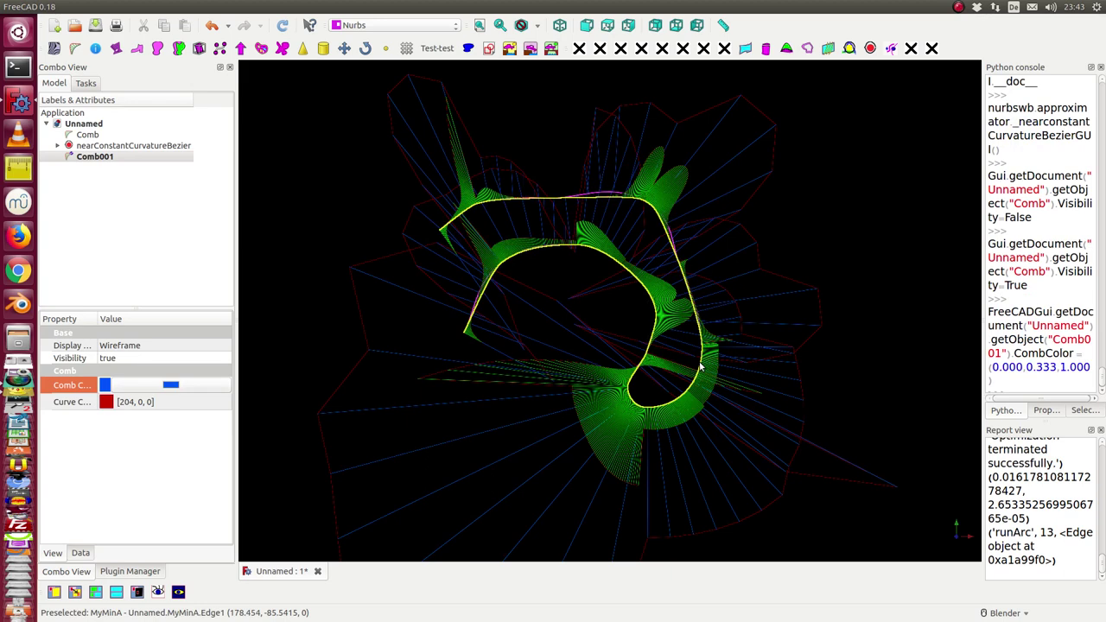
Set Comb001's Scale to 2000 and Samples to 1000
click(89, 136)
click(79, 554)
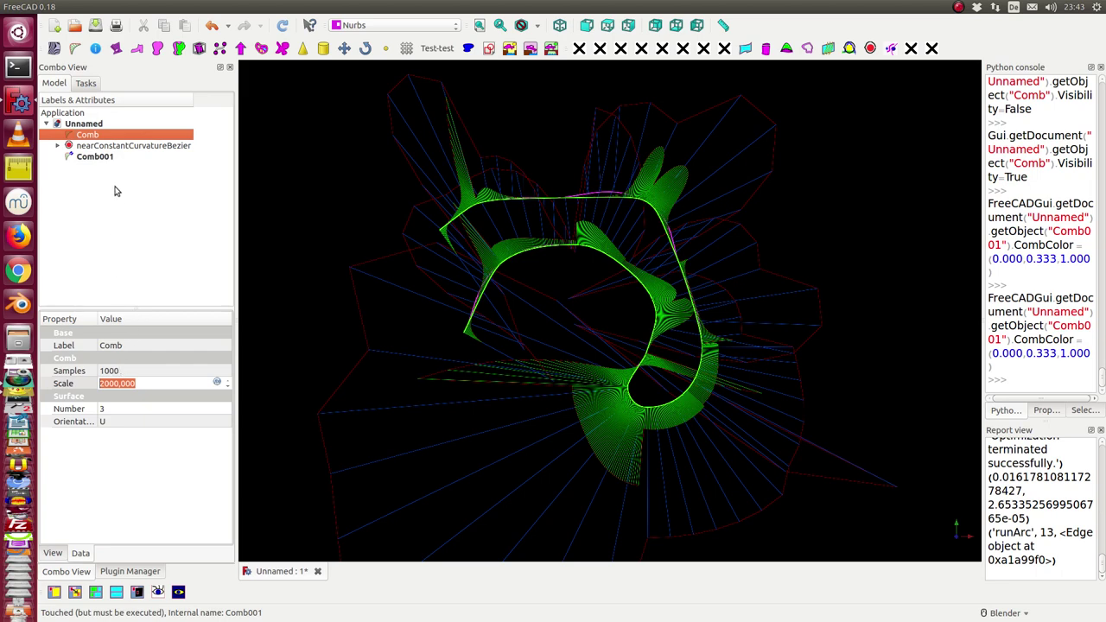
click(97, 157)
click(126, 374)
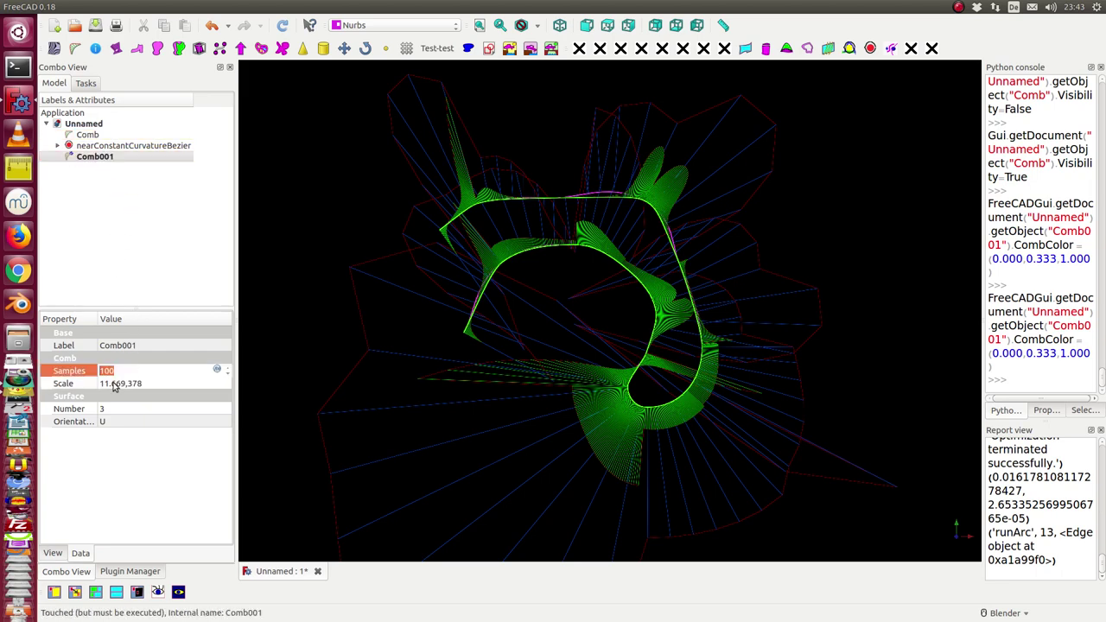
click(121, 383)
text(200)
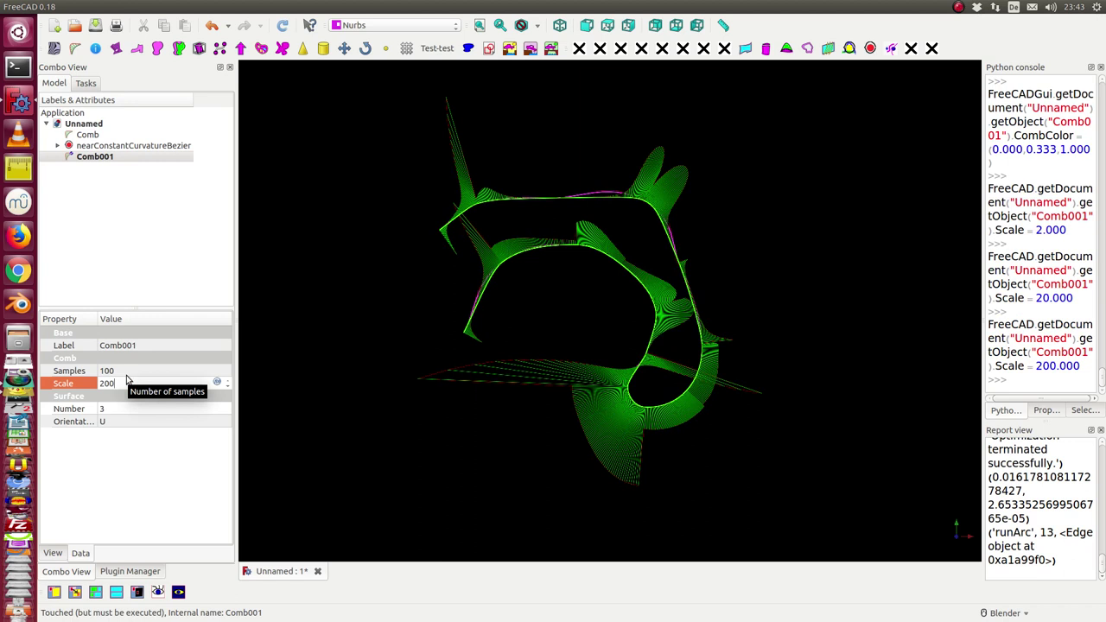
text(0)
click(125, 370)
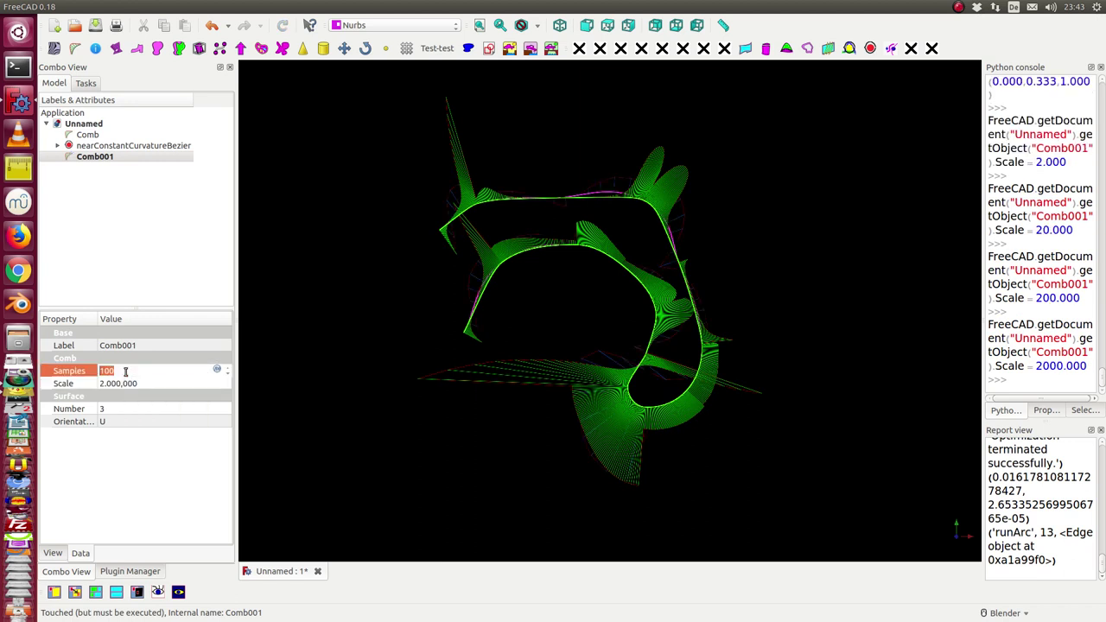
text(1000)
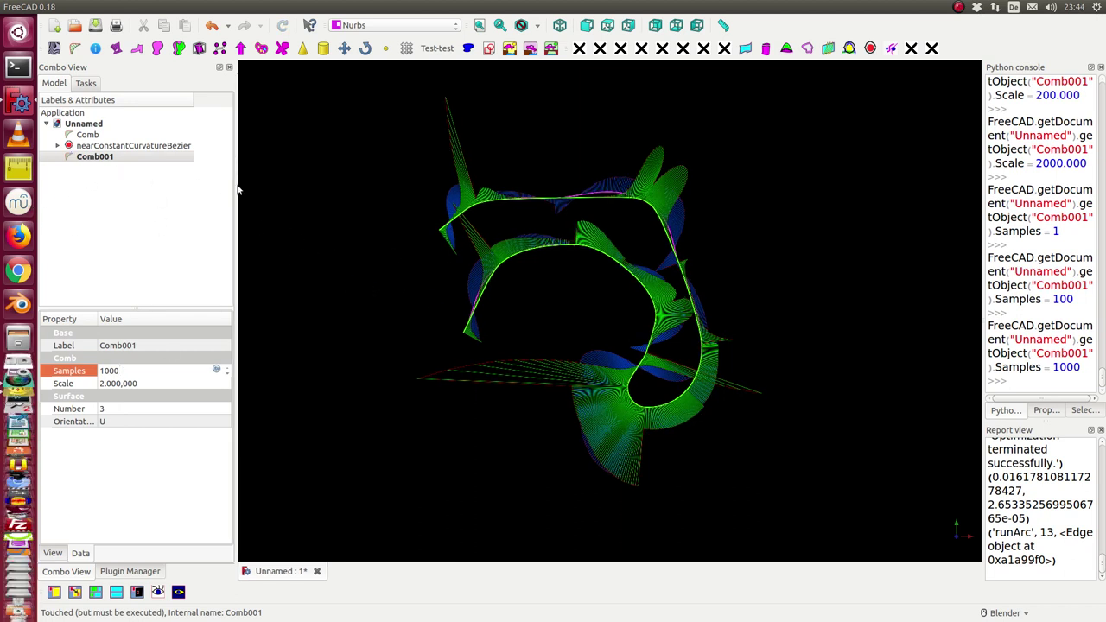
click(90, 135)
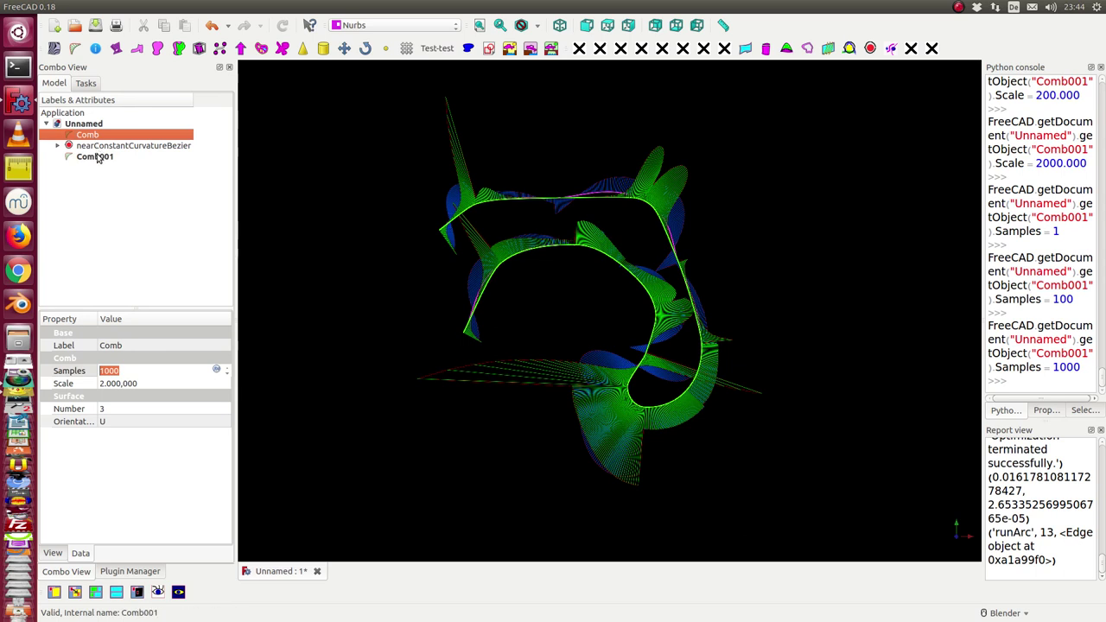
Toggle the original Comb on and off to compare it with Comb001
click(98, 157)
click(91, 134)
key(space)
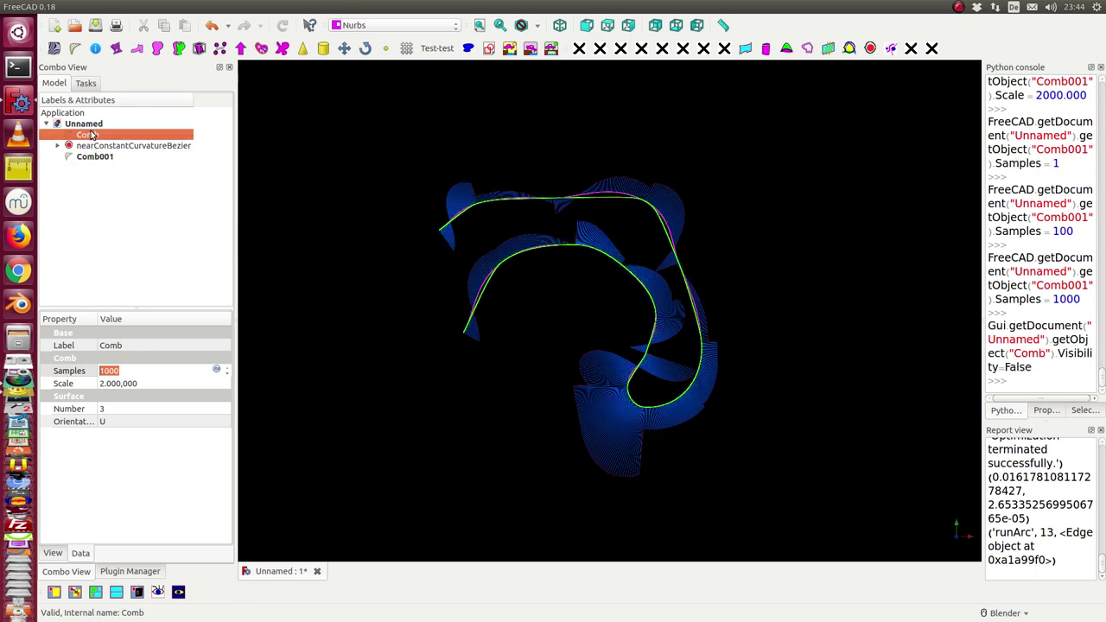
key(space)
key(space)
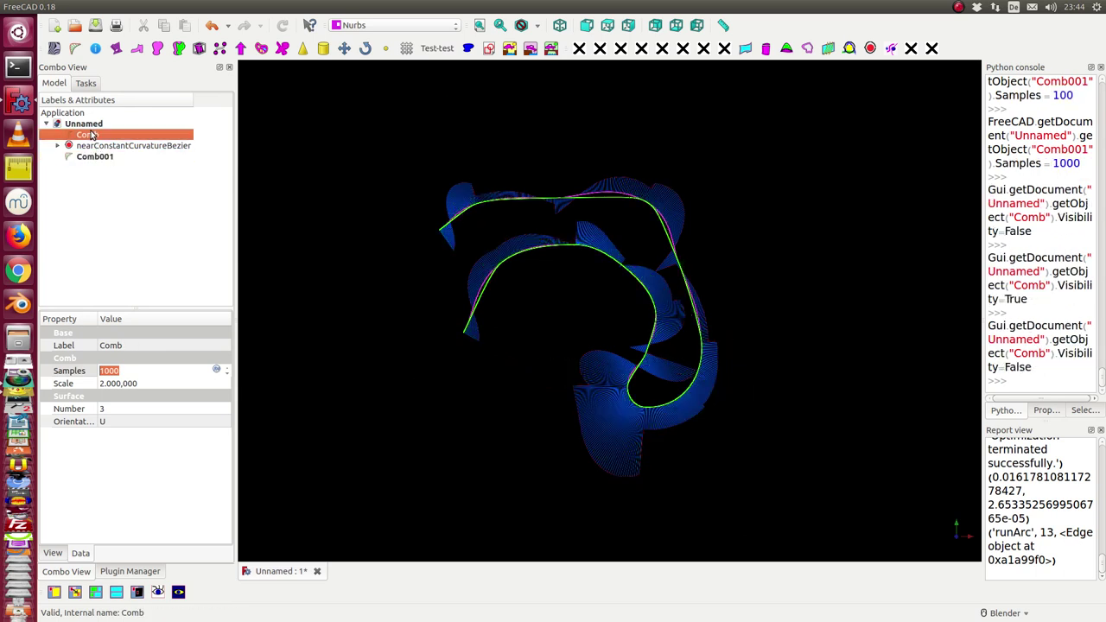
key(space)
key(space)
key(space)
key(space)
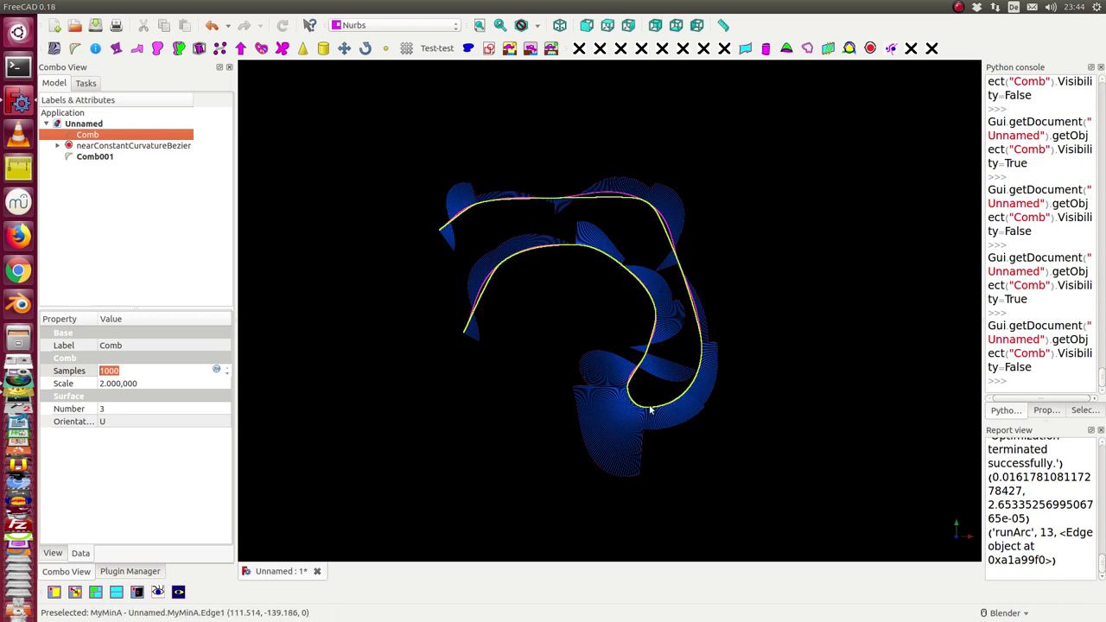
key(space)
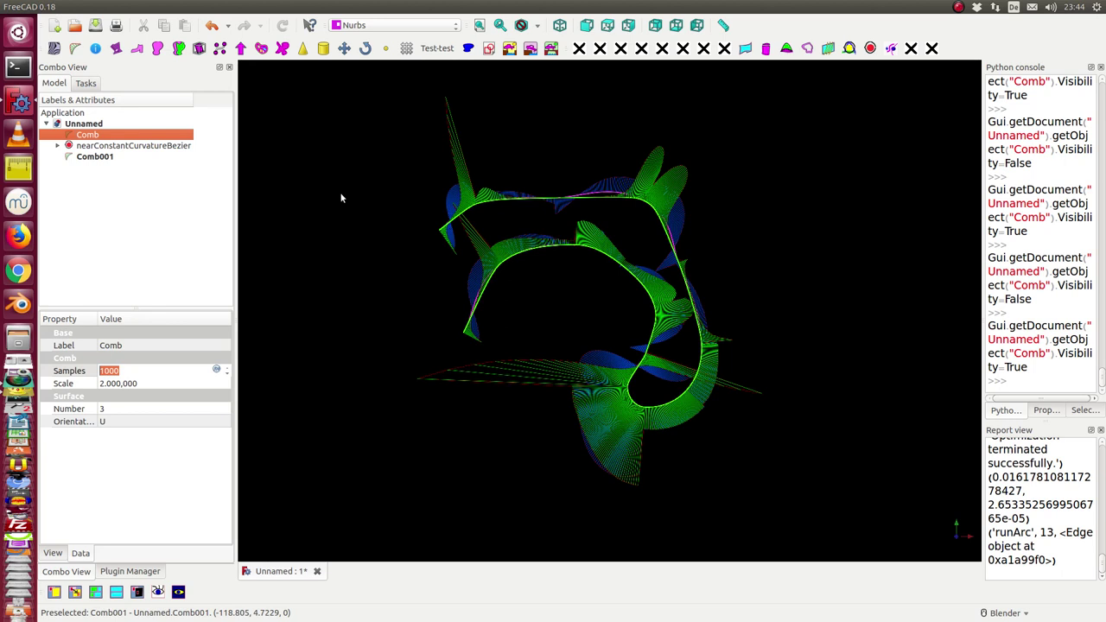
Set nearConstantCurvatureBezier's _noExecute property to true
click(107, 147)
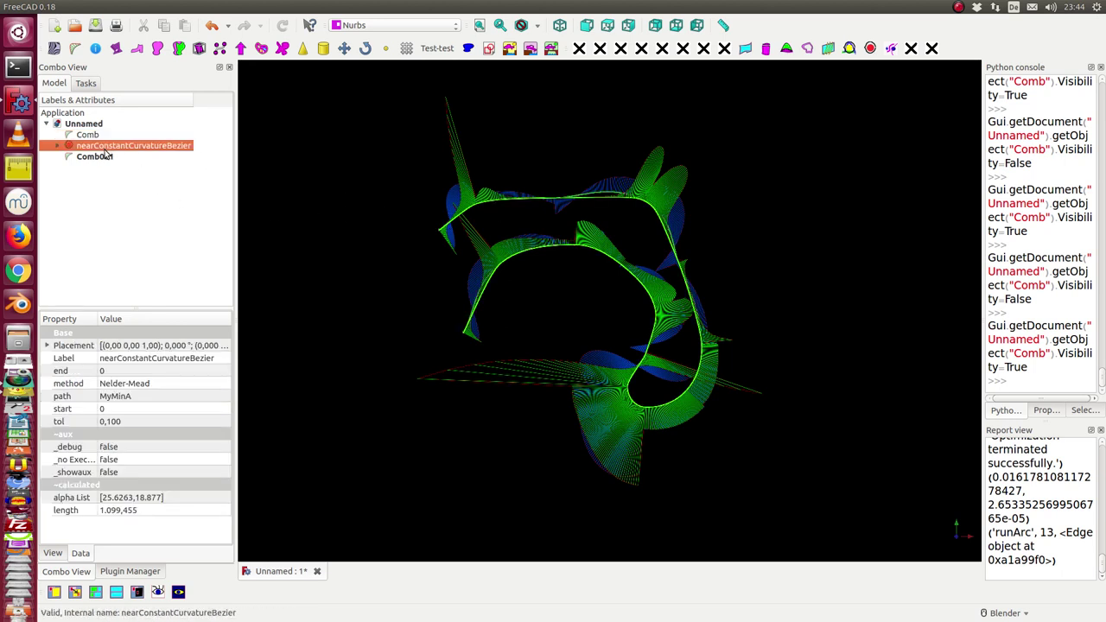
click(131, 465)
scroll(131, 465, down, 1)
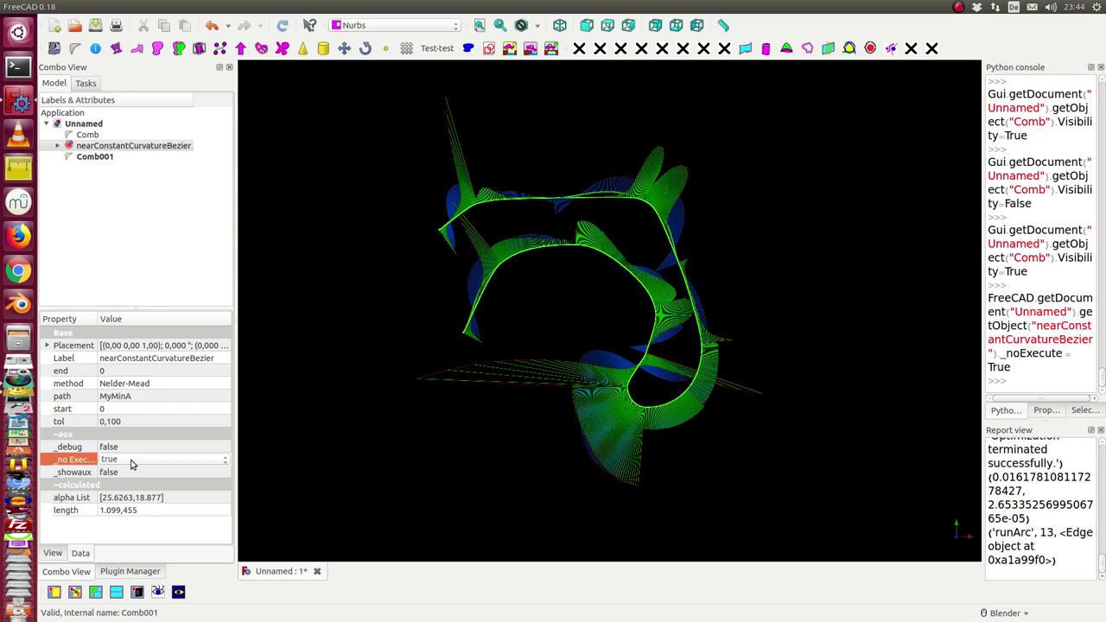
Hide Comb001 and Comb, and expand nearConstantCurvatureBezier and MyMinA in the tree
click(81, 156)
key(space)
click(83, 134)
key(space)
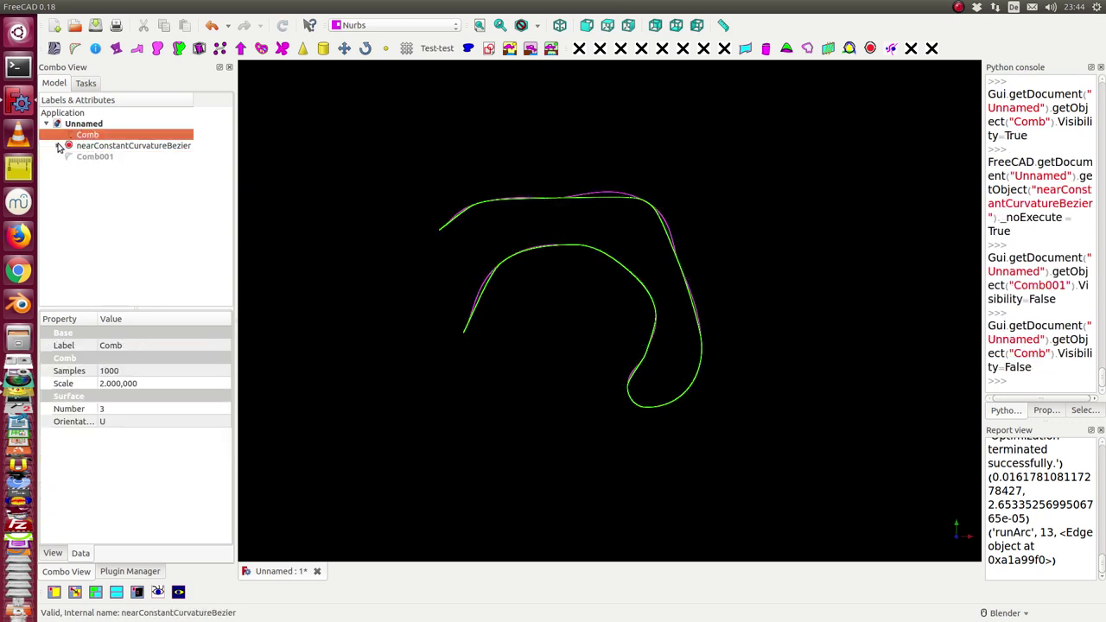
click(58, 146)
click(69, 156)
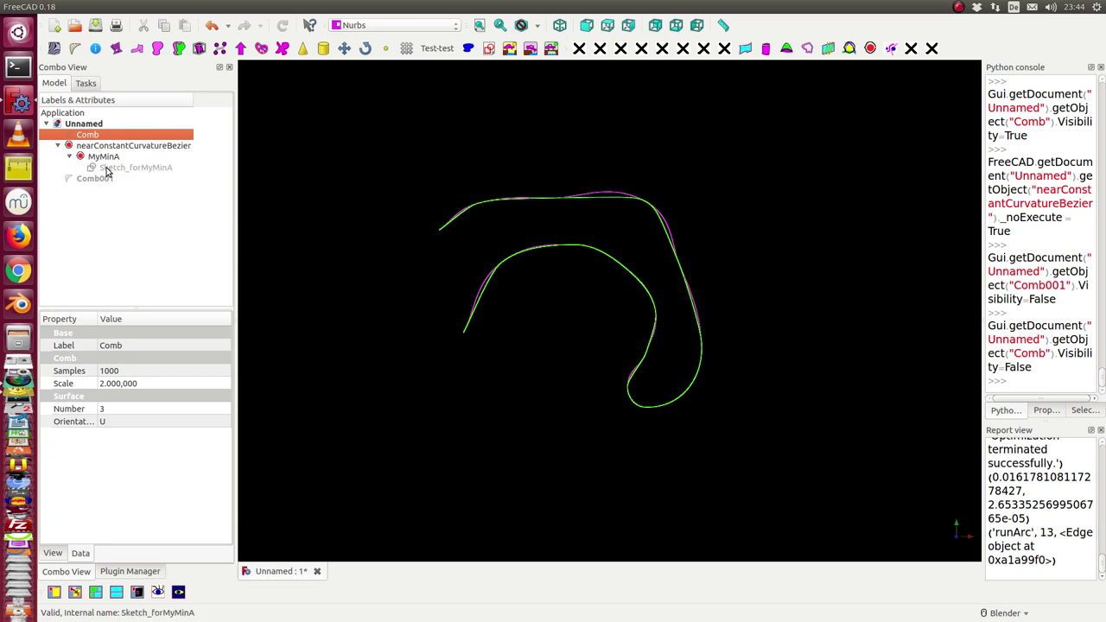
Open Sketch_forMyMinA for editing and hide the nearConstantCurvatureBezier curve
double_click(121, 168)
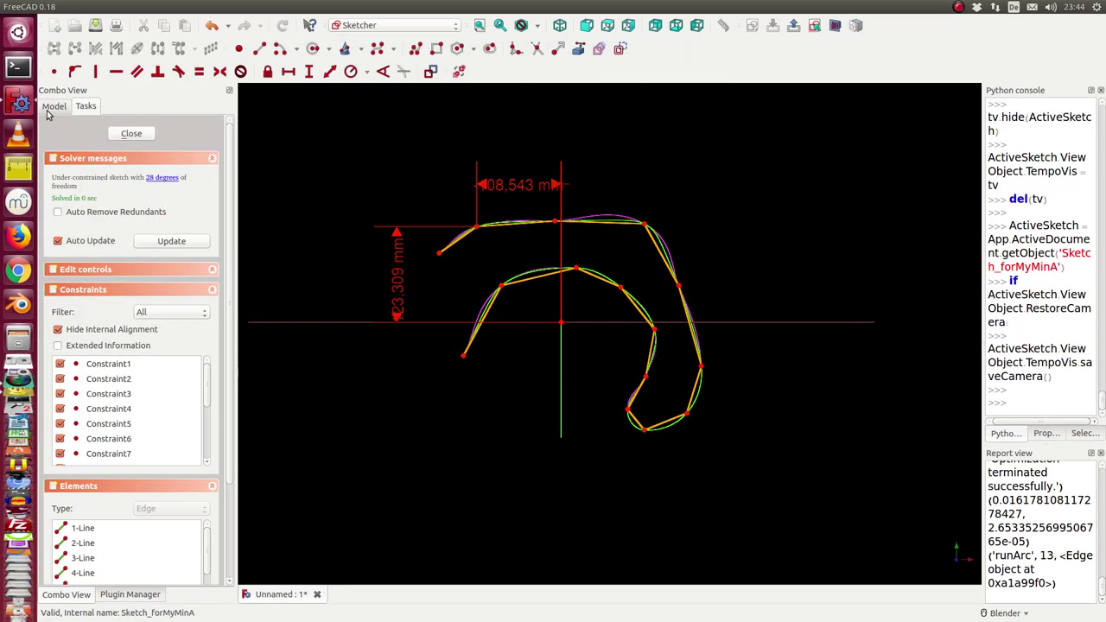
click(54, 106)
click(83, 169)
key(space)
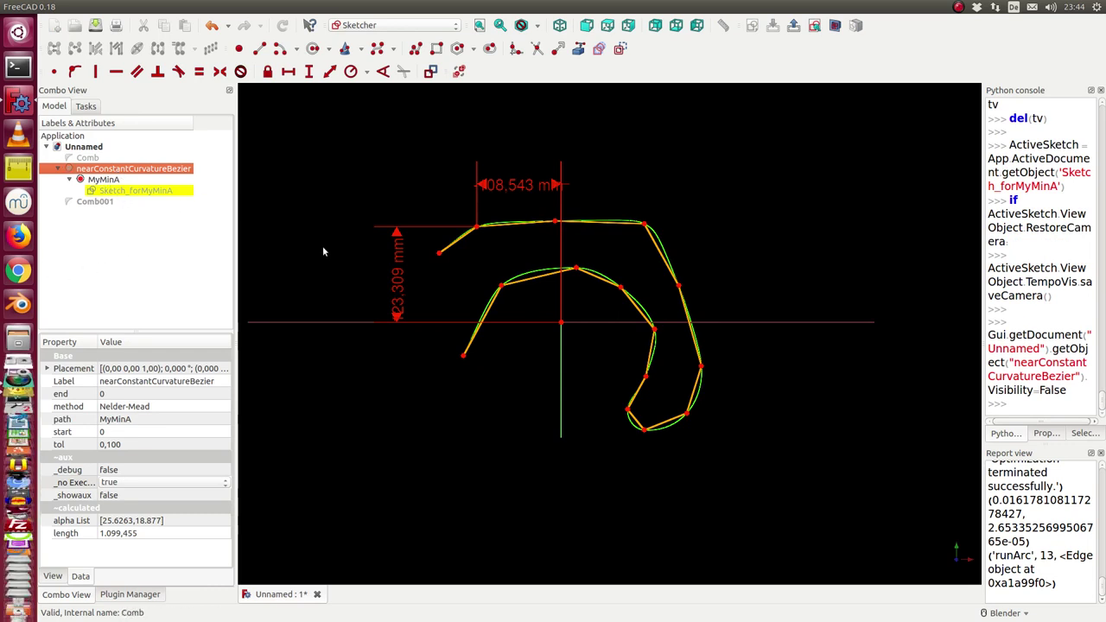
Reshape the polygon: push a right-side point out, raise the top vertex, lower the lower-left endpoint
drag(679, 285, 716, 273)
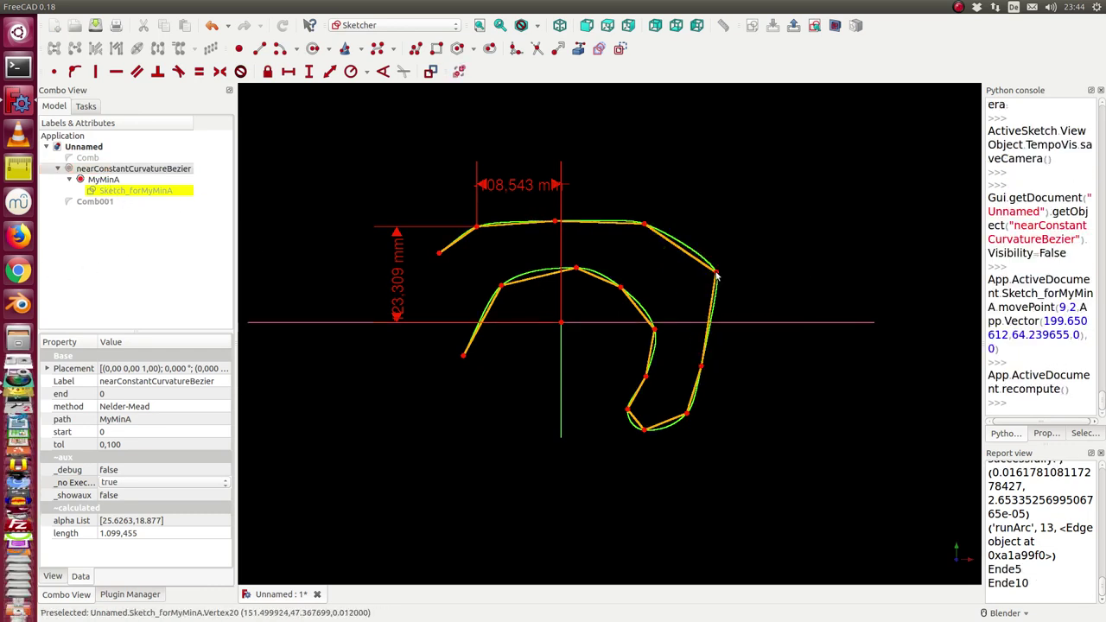
drag(644, 226, 647, 199)
drag(463, 356, 465, 396)
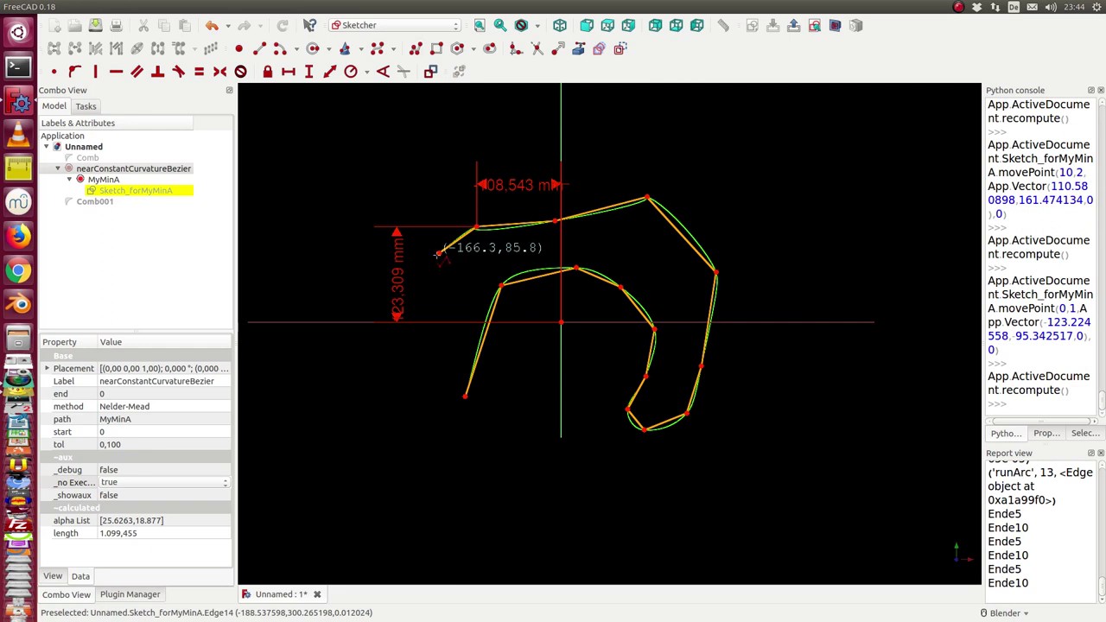
Draw a polyline from the upper-left endpoint down the left side and along the bottom
click(439, 253)
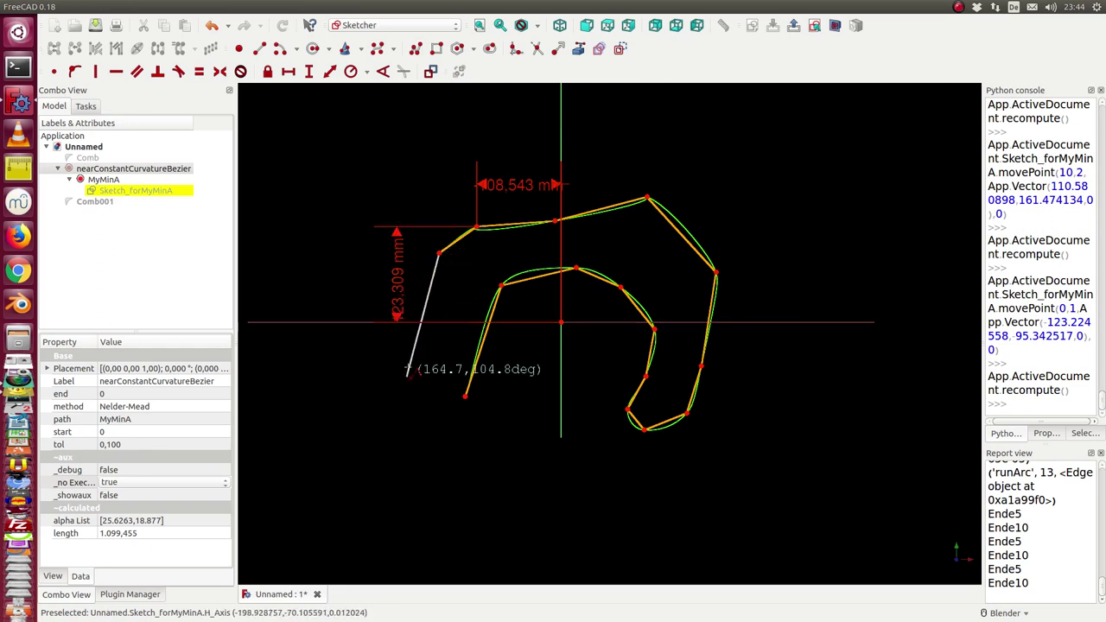
click(420, 301)
click(410, 367)
click(420, 409)
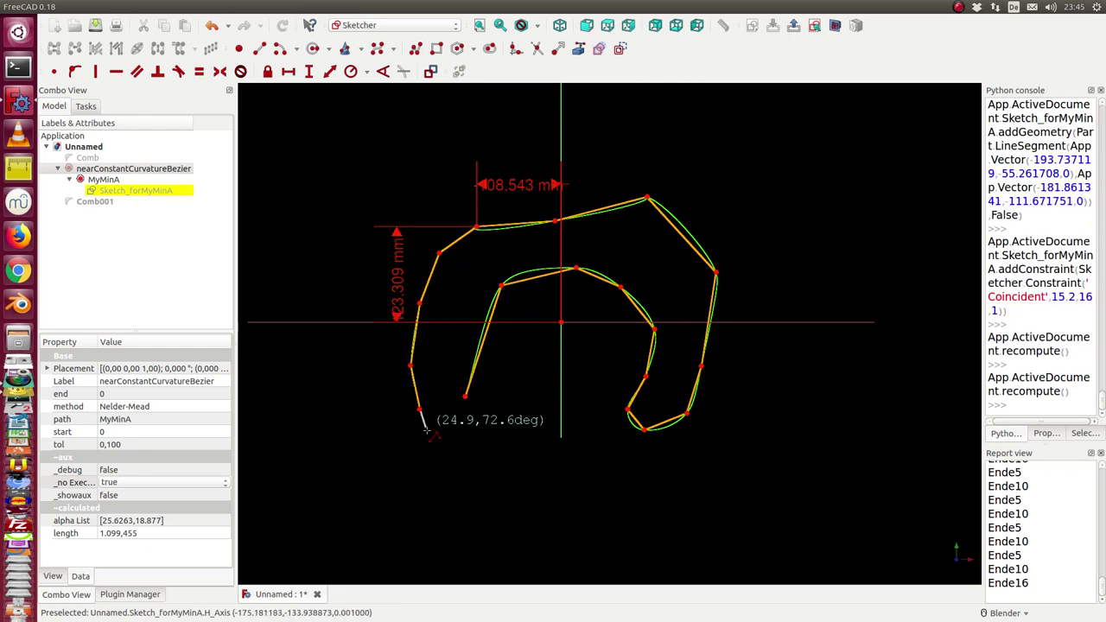
click(445, 447)
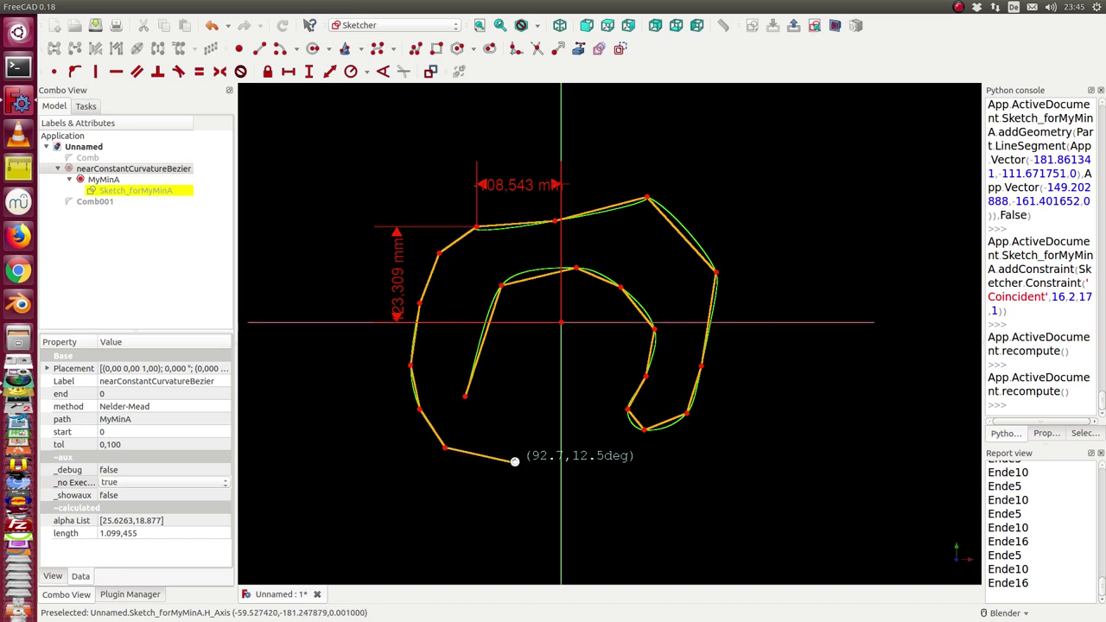
click(516, 464)
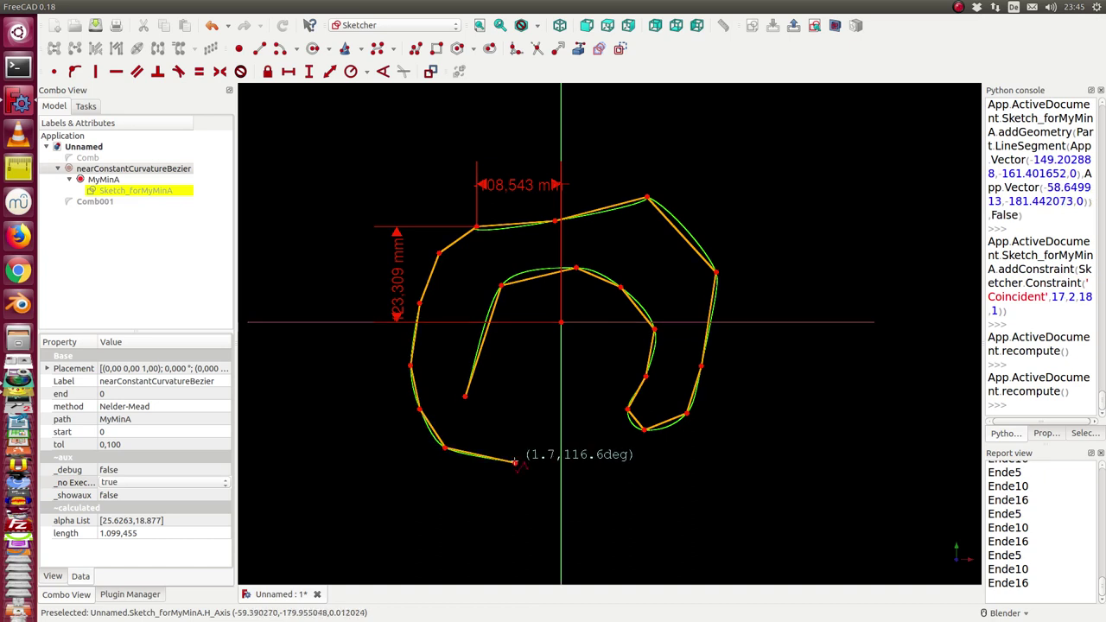
Loop the polyline up right, back left across the hook, end it lower left, and close the sketch
click(543, 425)
click(580, 360)
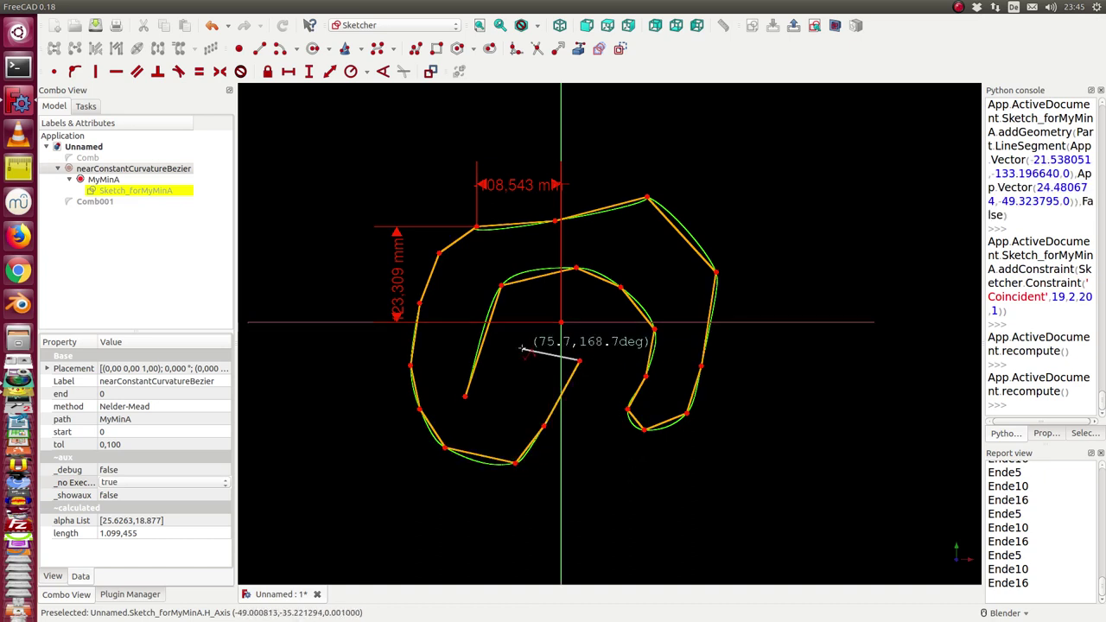
click(522, 350)
click(439, 349)
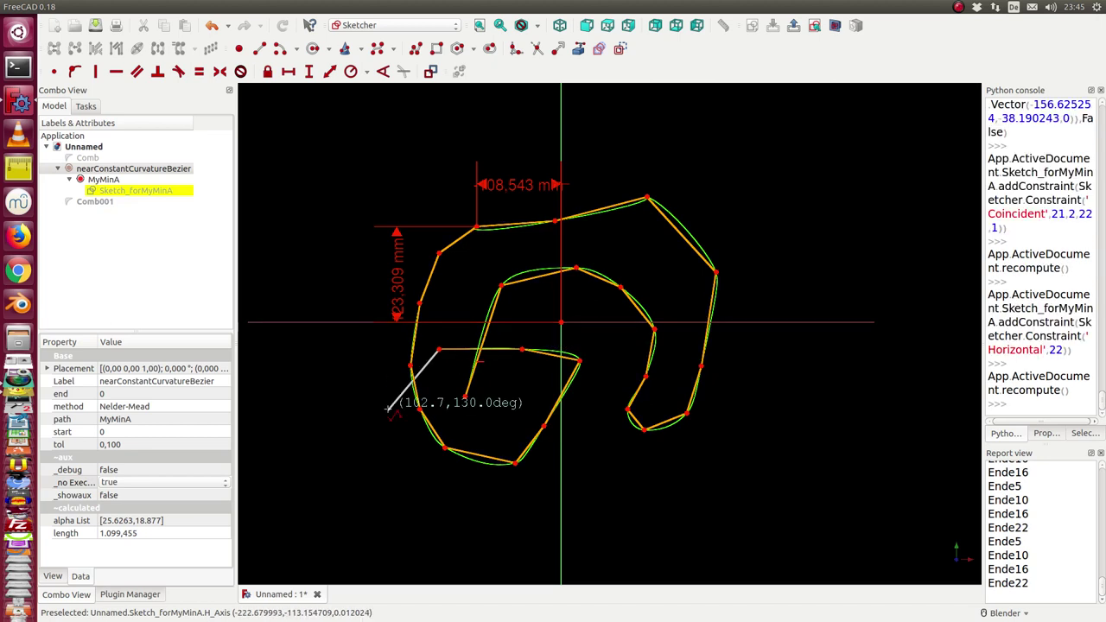
click(388, 409)
click(404, 458)
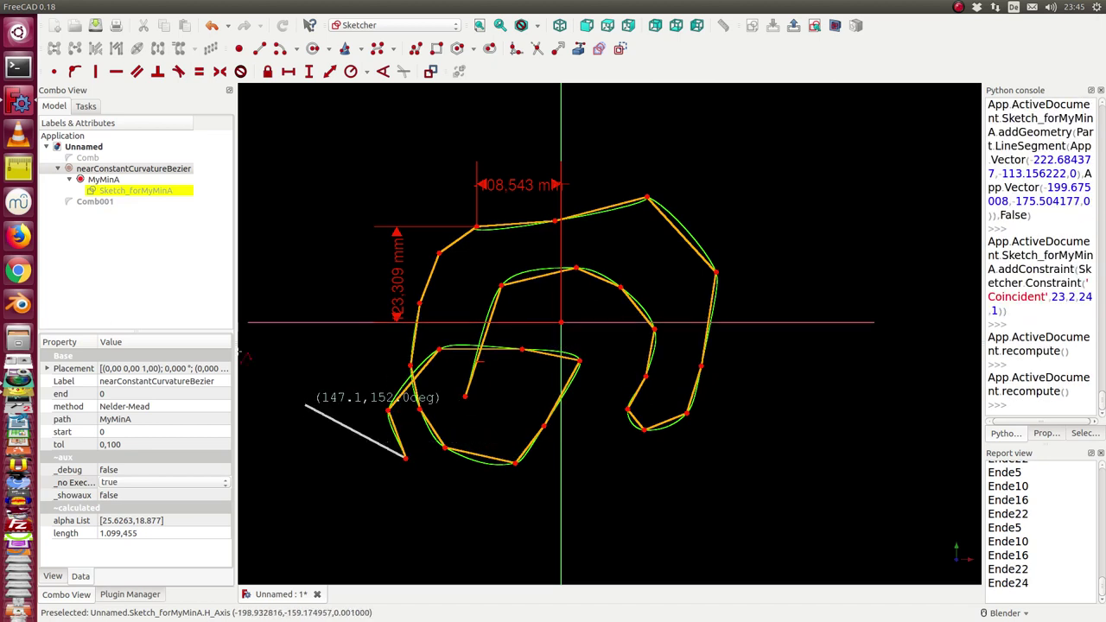
click(794, 26)
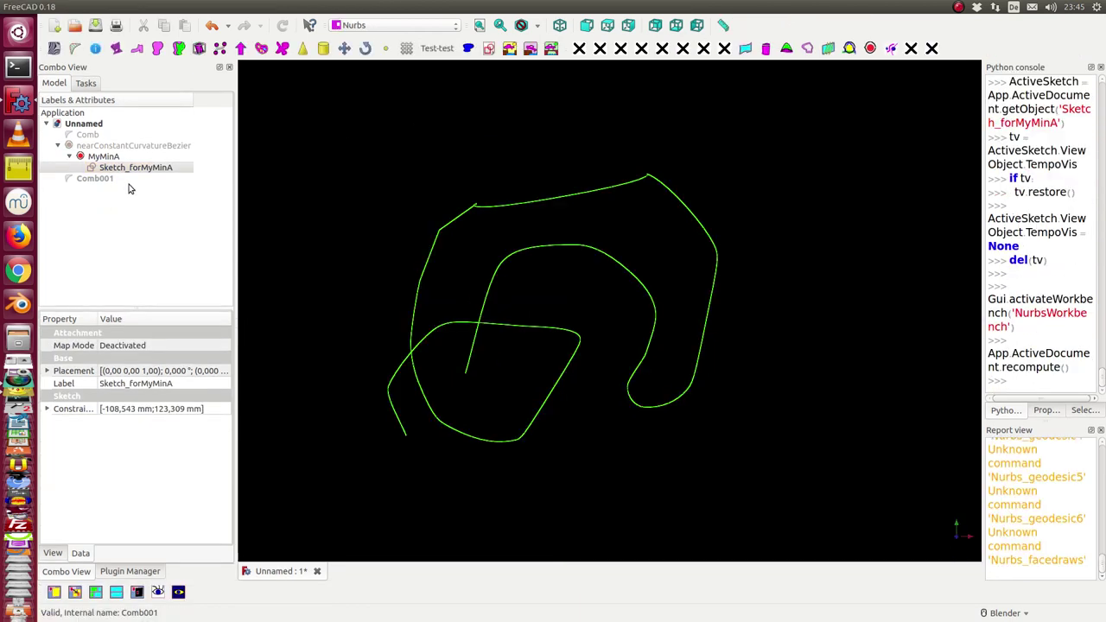